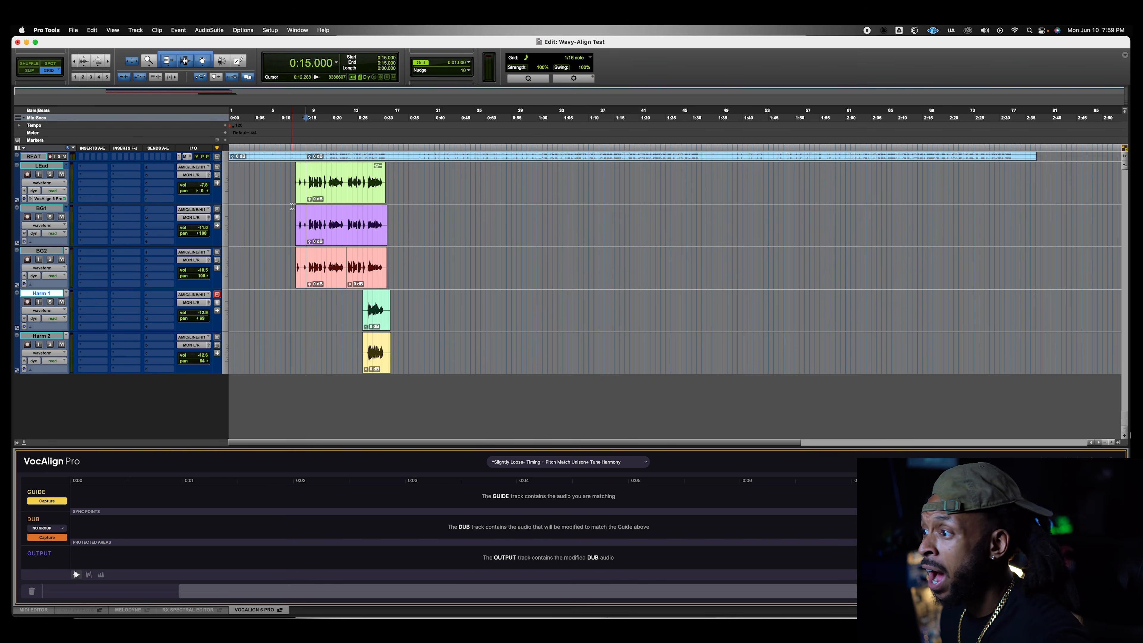
- Increase the height of the LEad track slightly and set its ARA plug-in to None
left_click_drag(104, 203, 111, 217)
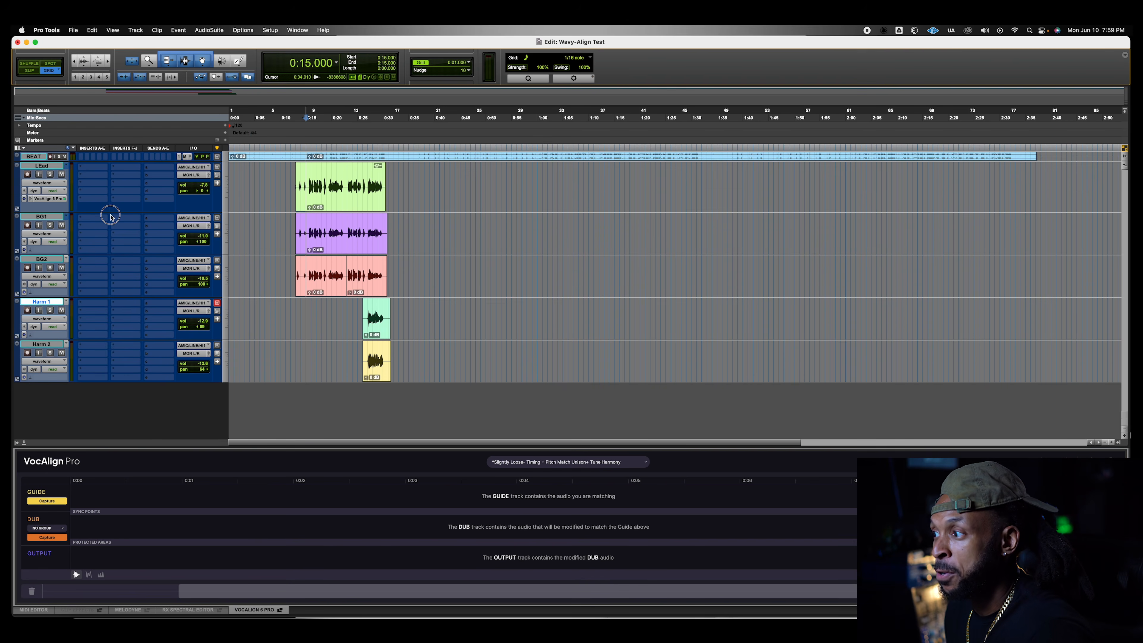
left_click(31, 200)
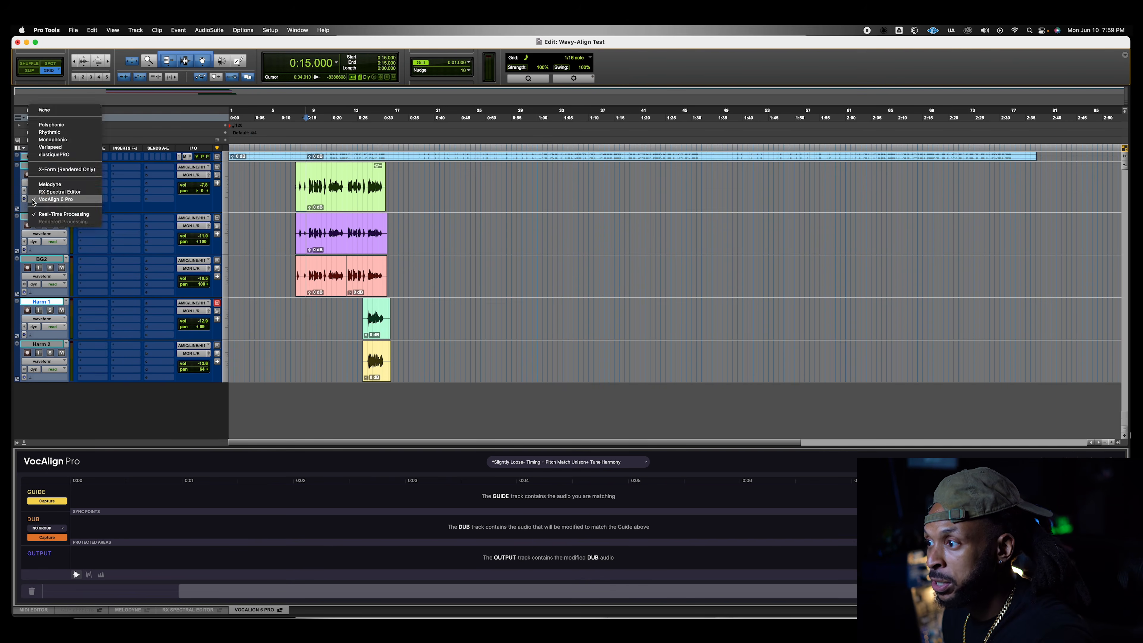
left_click(70, 114)
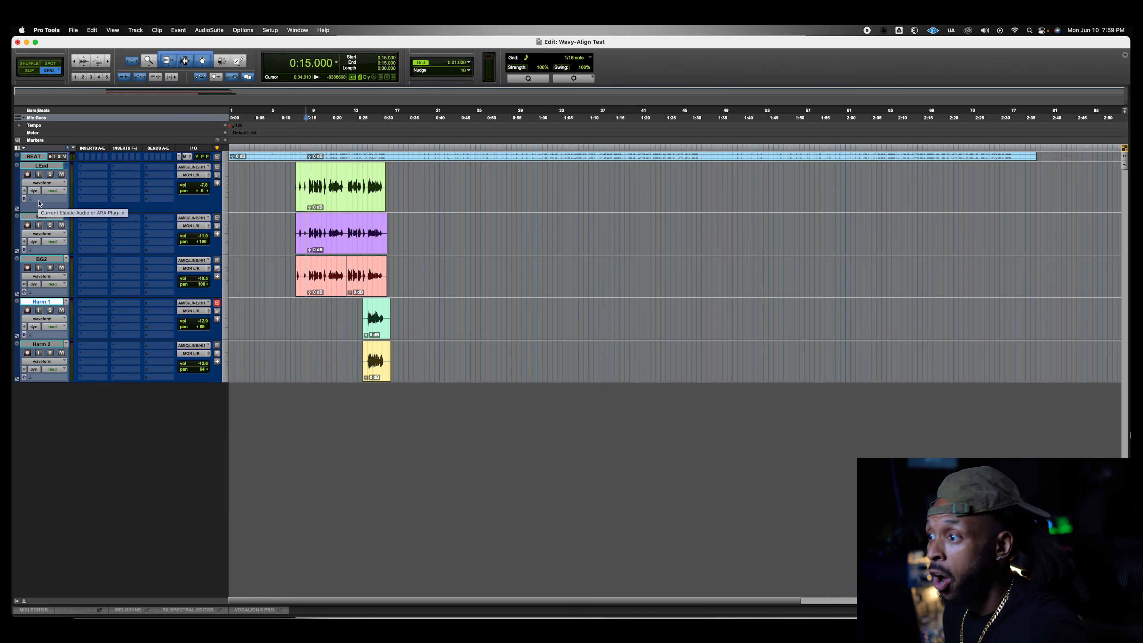
left_click(40, 203)
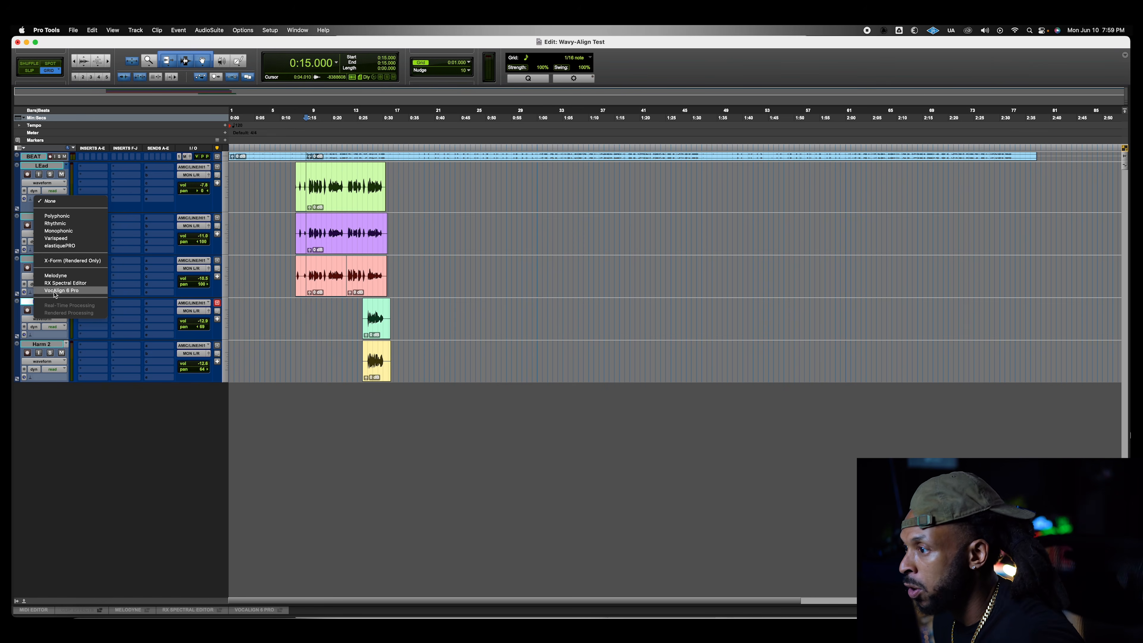
left_click(286, 175)
- Open the LEad track's main vocal clip, starting at 0:15, for editing in VocAlign 6 Pro
left_click(349, 206)
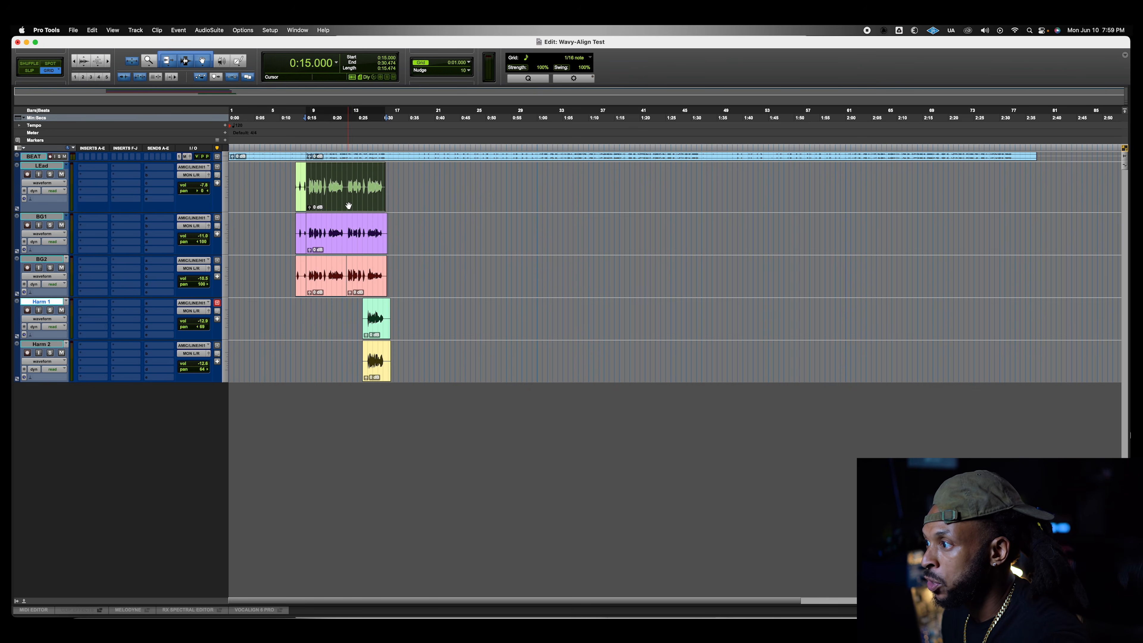
right_click(345, 204)
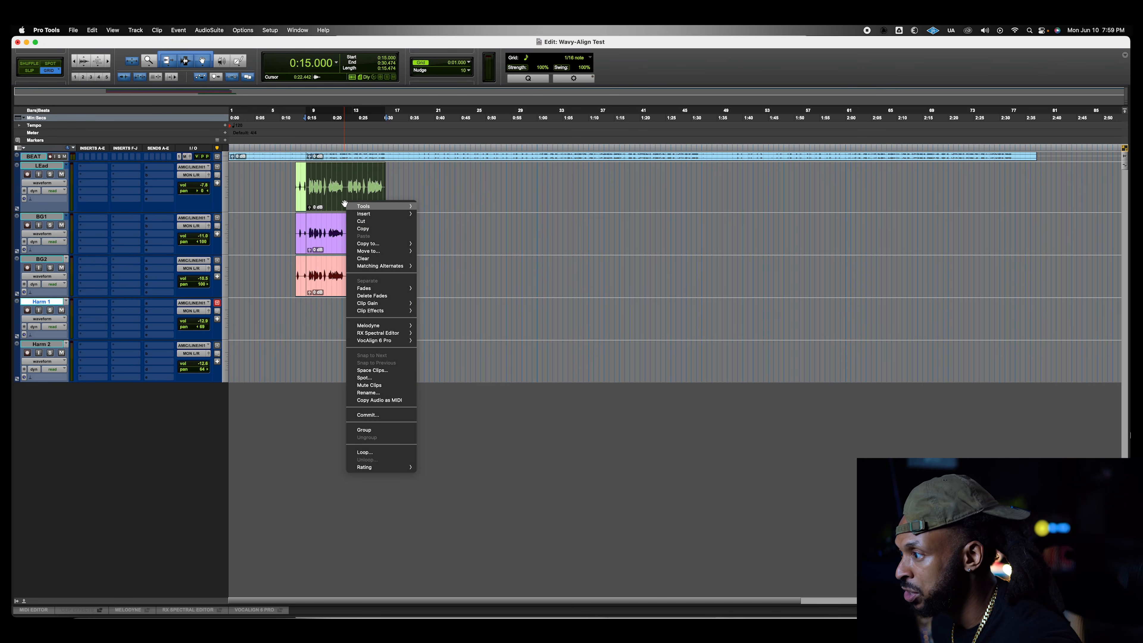
mouse_move(374, 340)
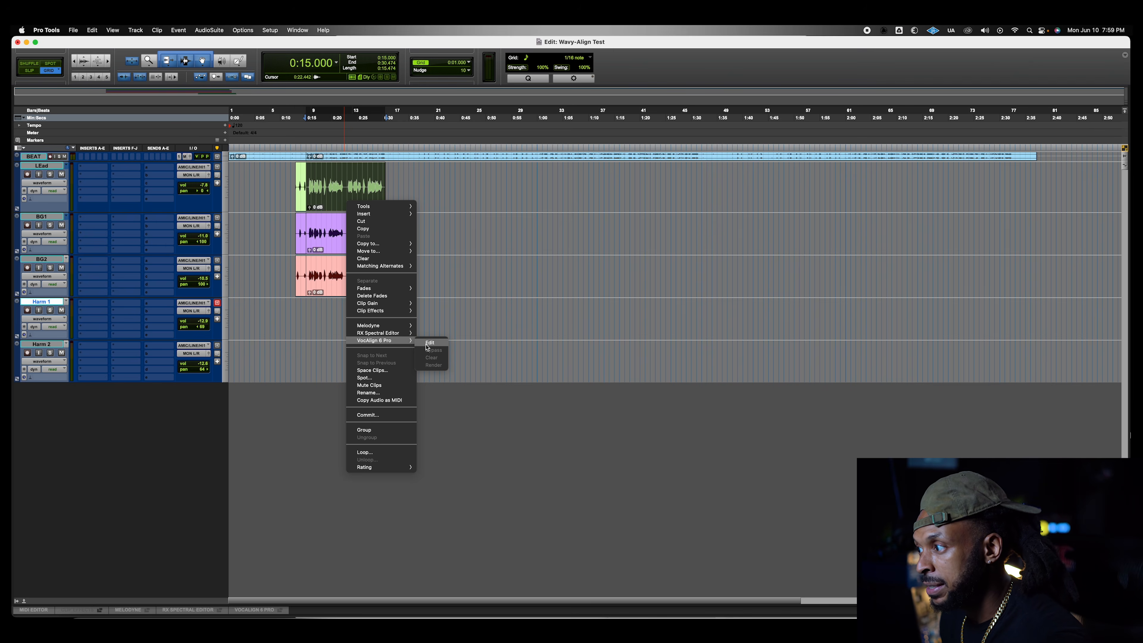
left_click(429, 344)
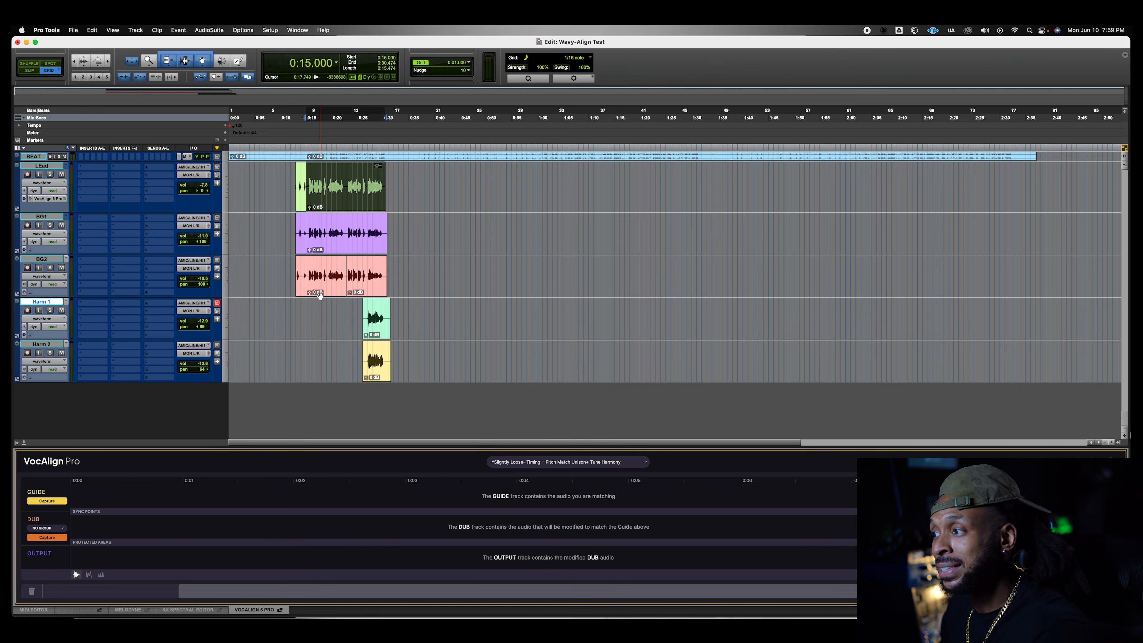
- Delete the short clips before 0:15 on the LEad, BG1 and BG2 tracks
key("super+bracketright")
key("super+bracketright")
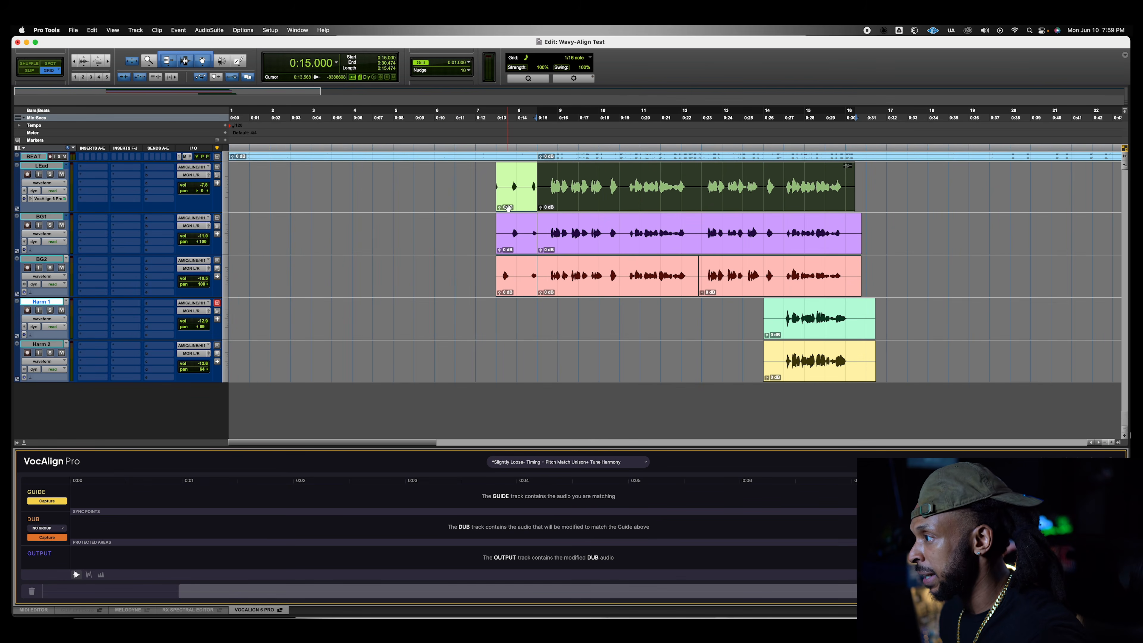
left_click(508, 209)
key("Delete")
left_click(522, 247)
key("Delete")
left_click(522, 283)
key("Delete")
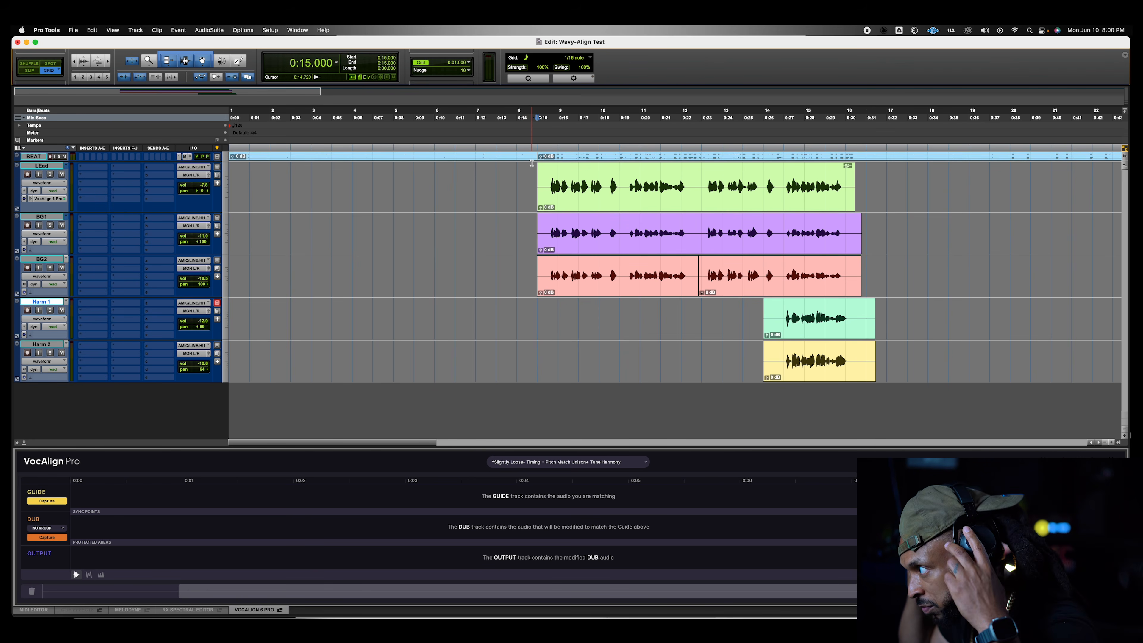
- Play the session from 0:15 and mute the Harm 1 and Harm 2 tracks
key("space")
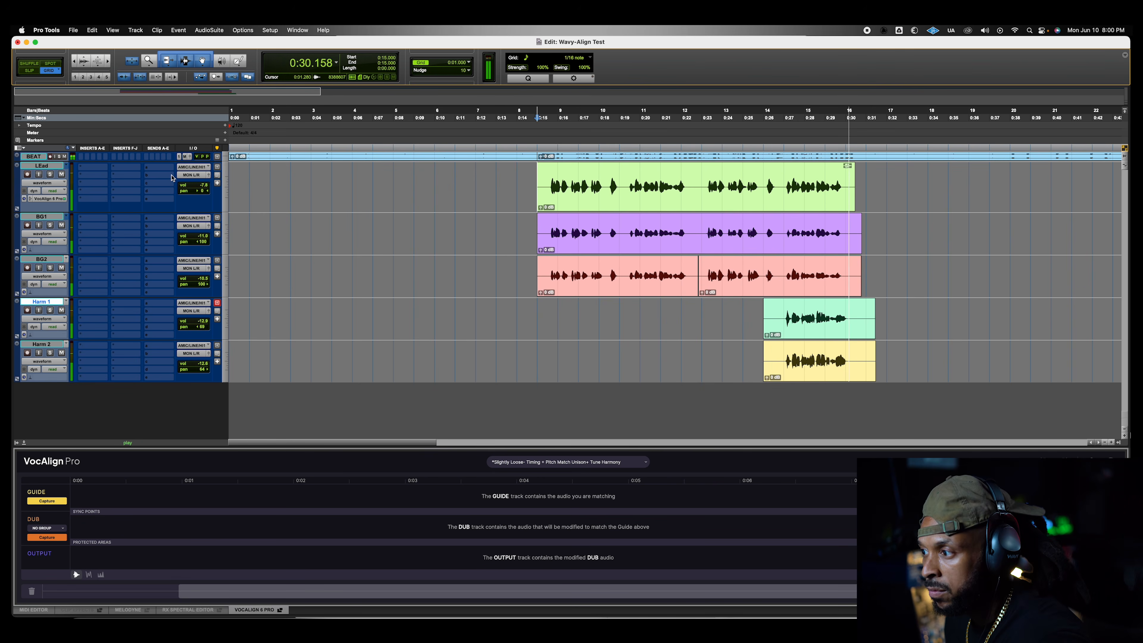
key("space")
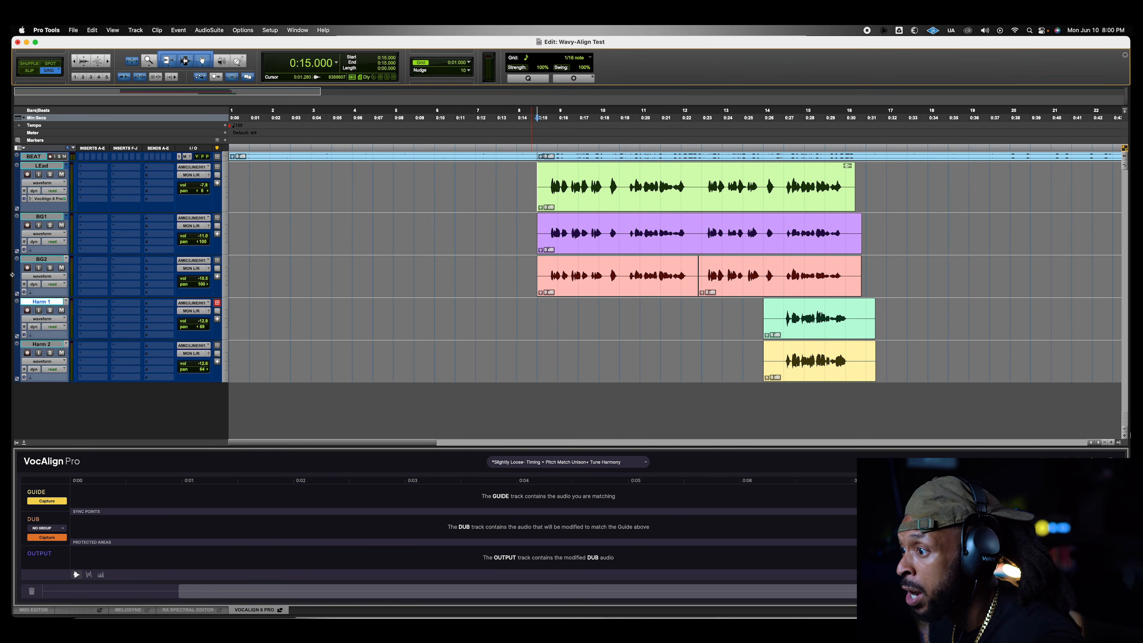
left_click(62, 310)
left_click(62, 353)
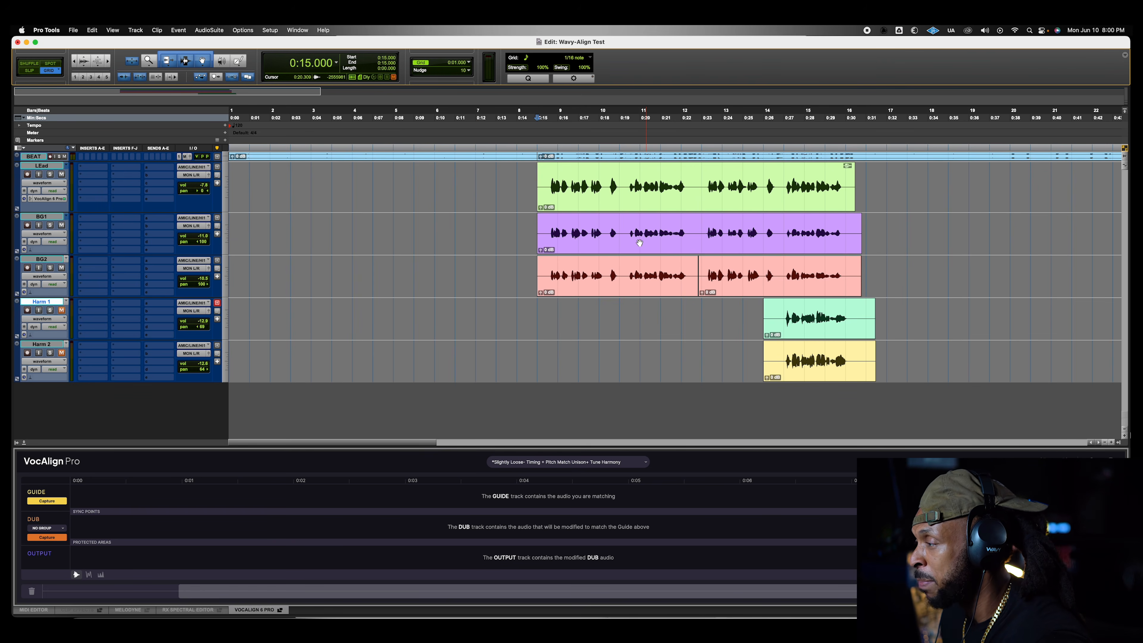
- Heal the separation between the two BG2 clips to make one continuous clip
left_click(594, 250)
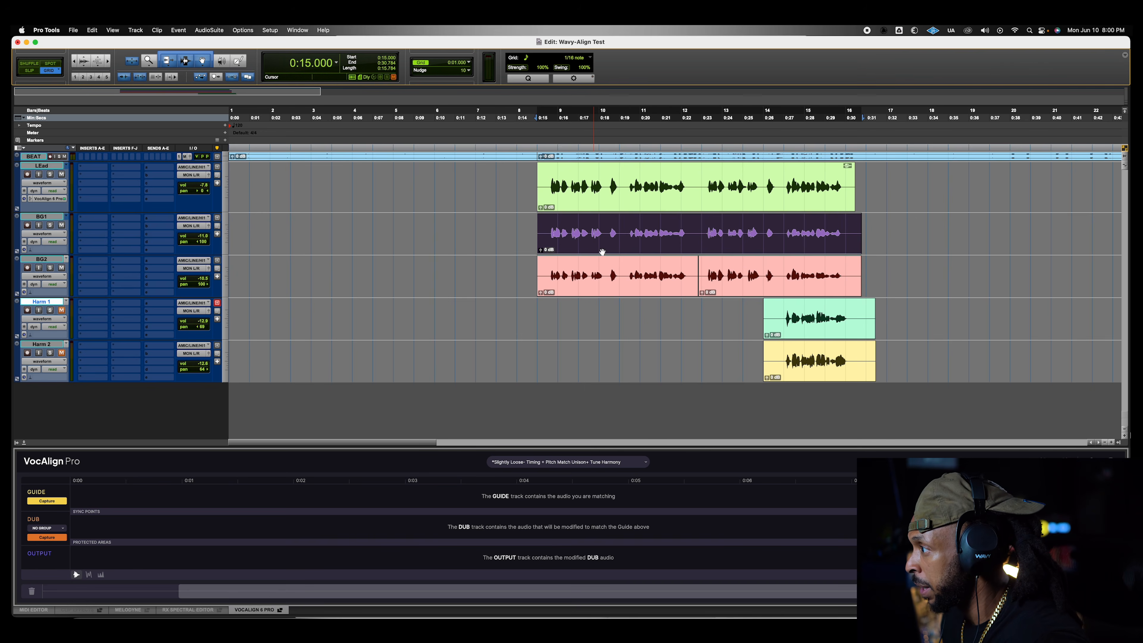
left_click(798, 293, "shift")
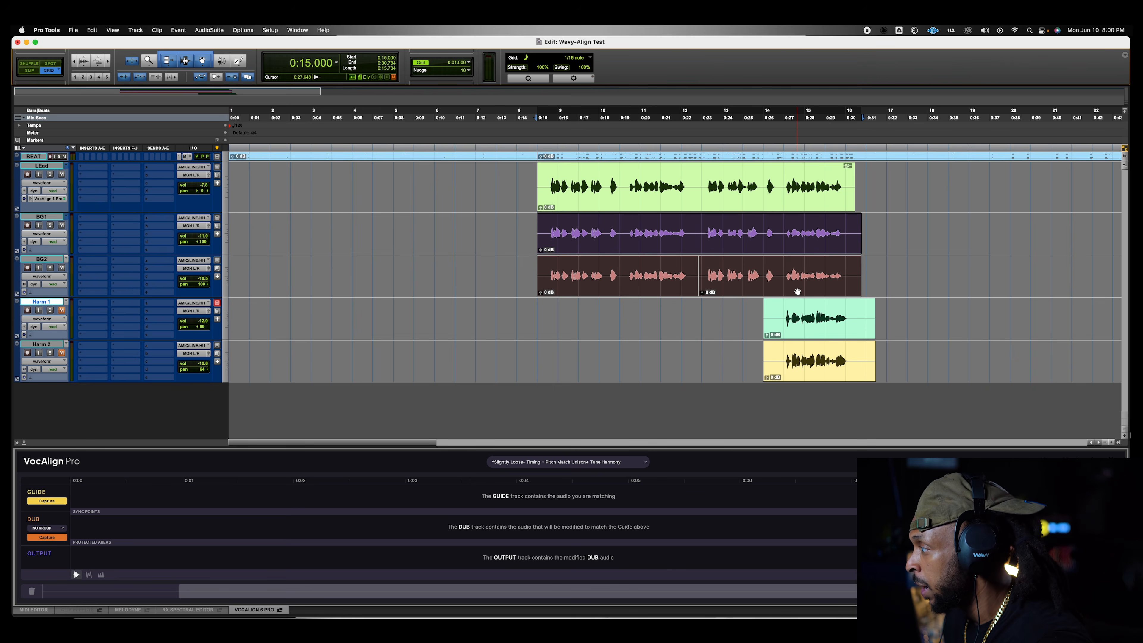
left_click(547, 274)
left_click(589, 293)
left_click(752, 292, "shift")
key("super+h")
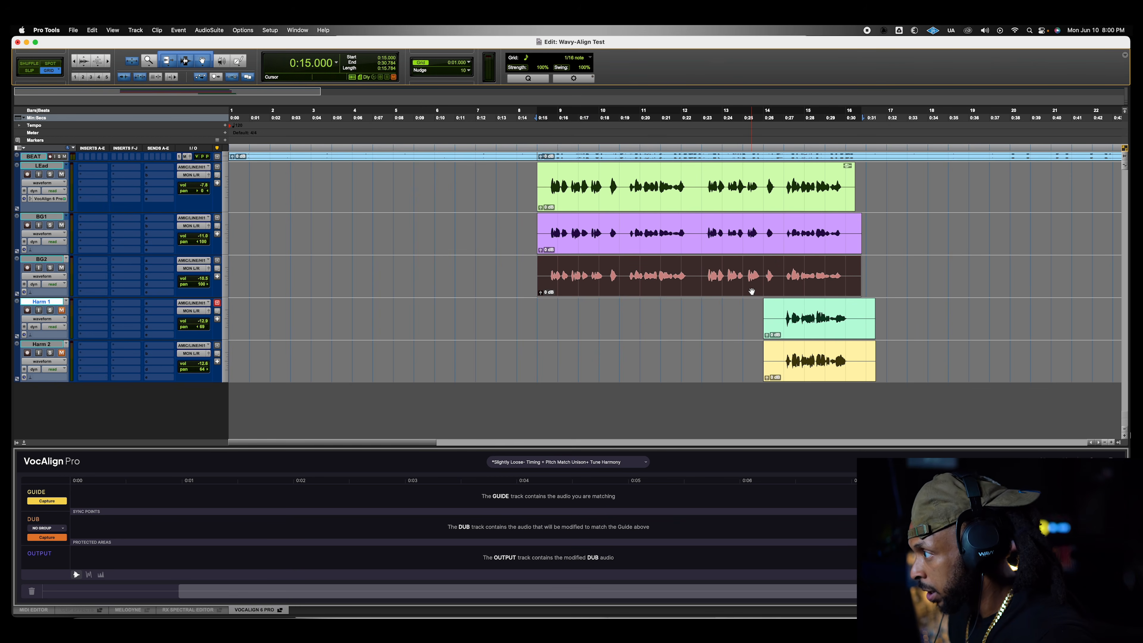
- Open the BG1 and BG2 clips together for editing in VocAlign 6 Pro
left_click(755, 246, "shift")
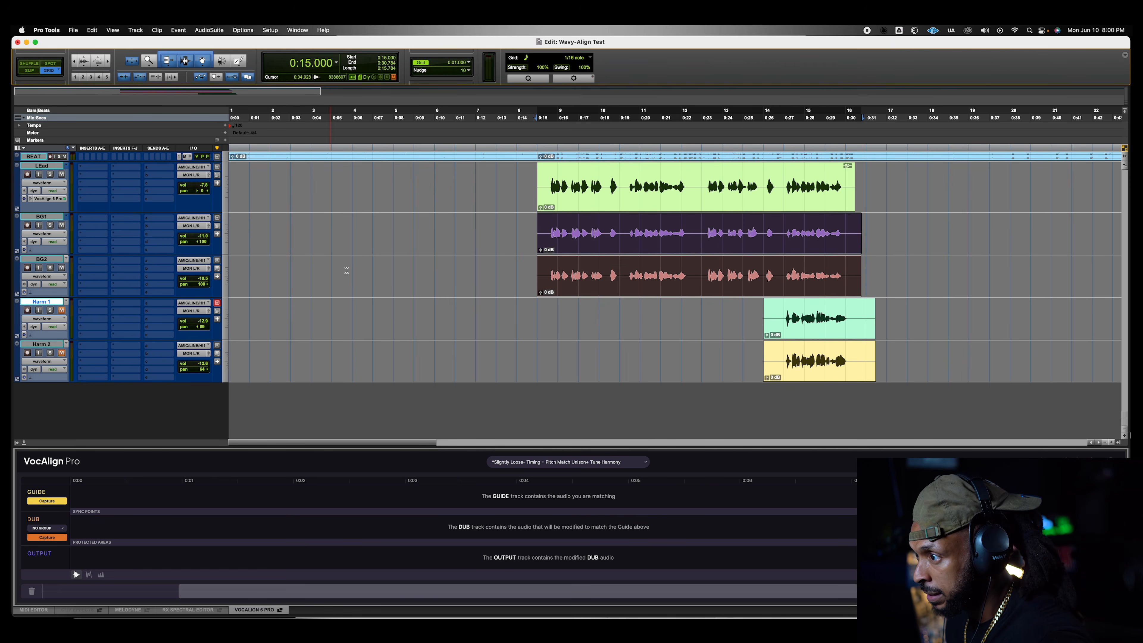
right_click(575, 250)
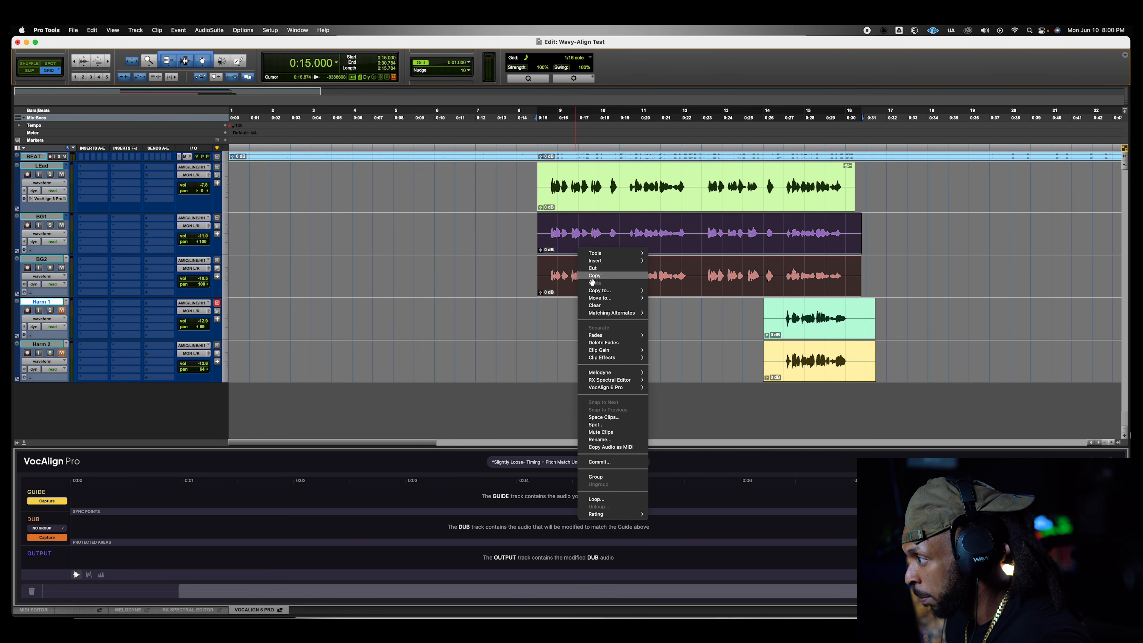
mouse_move(616, 390)
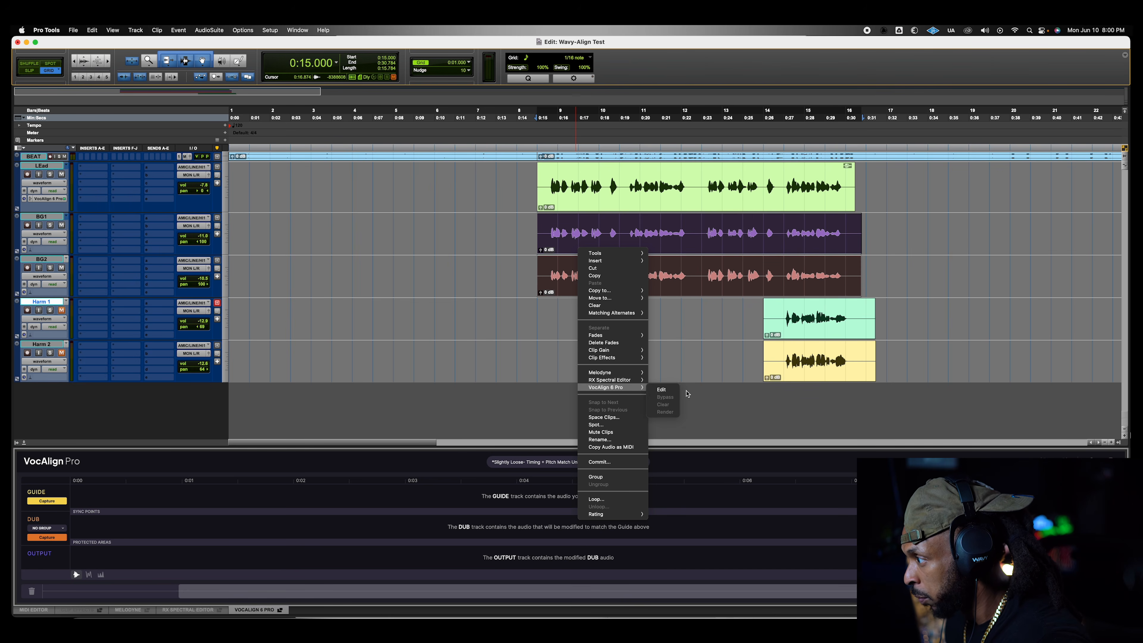
left_click(664, 390)
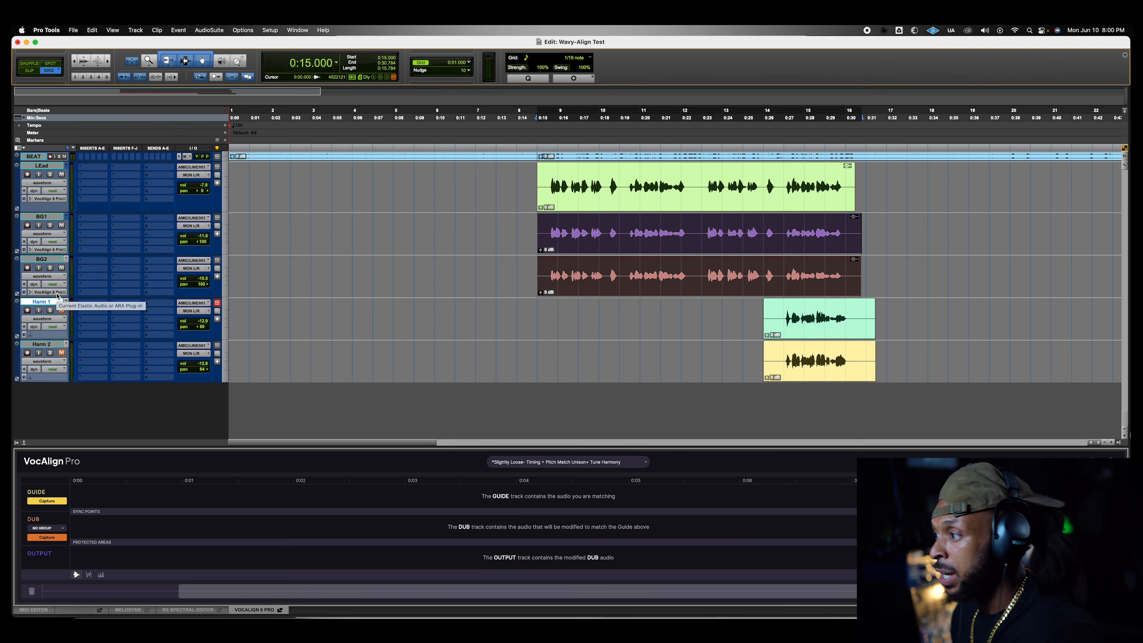
- Load the "Slightly Loose- Timing + Pitch Match All Notes" preset in VocAlign and capture the LEad clip as the guide
left_click(570, 196)
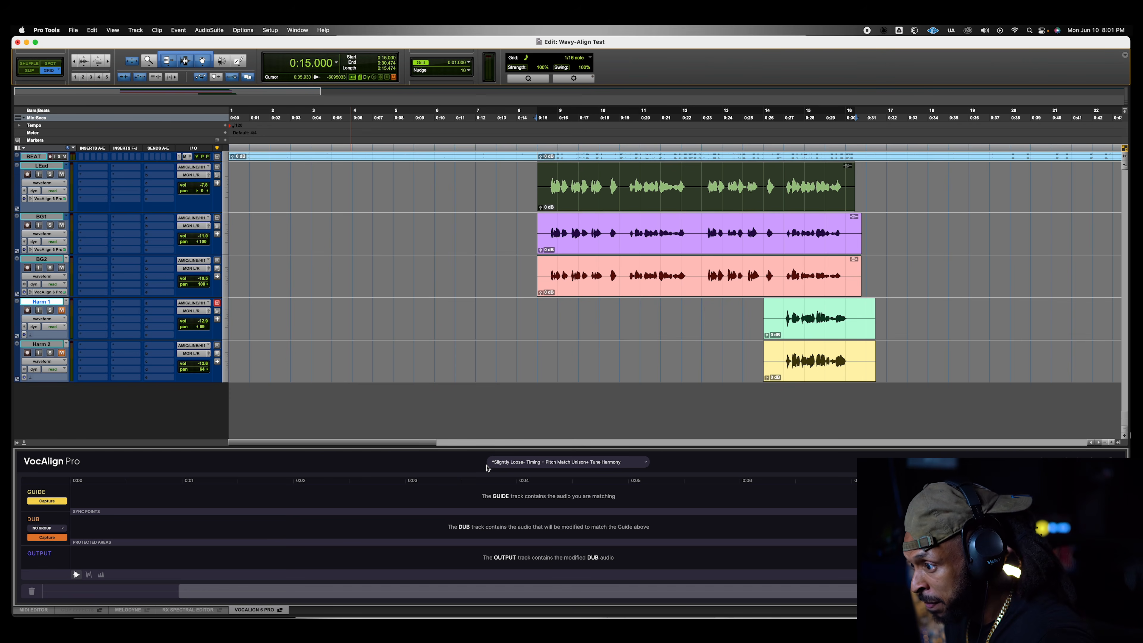
left_click(543, 464)
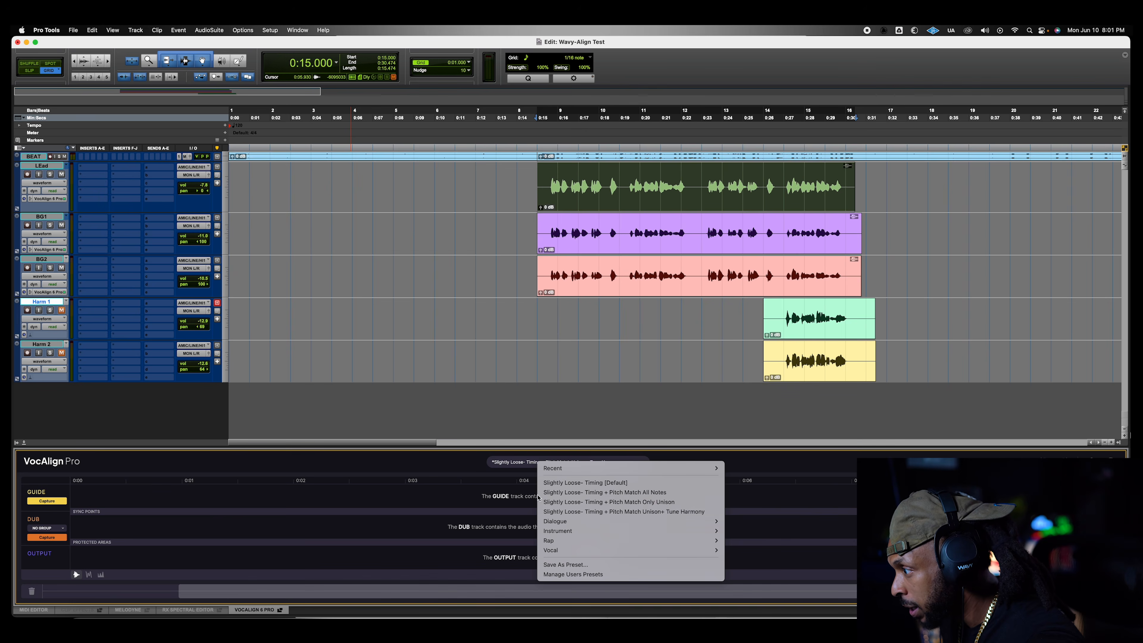
left_click(615, 493)
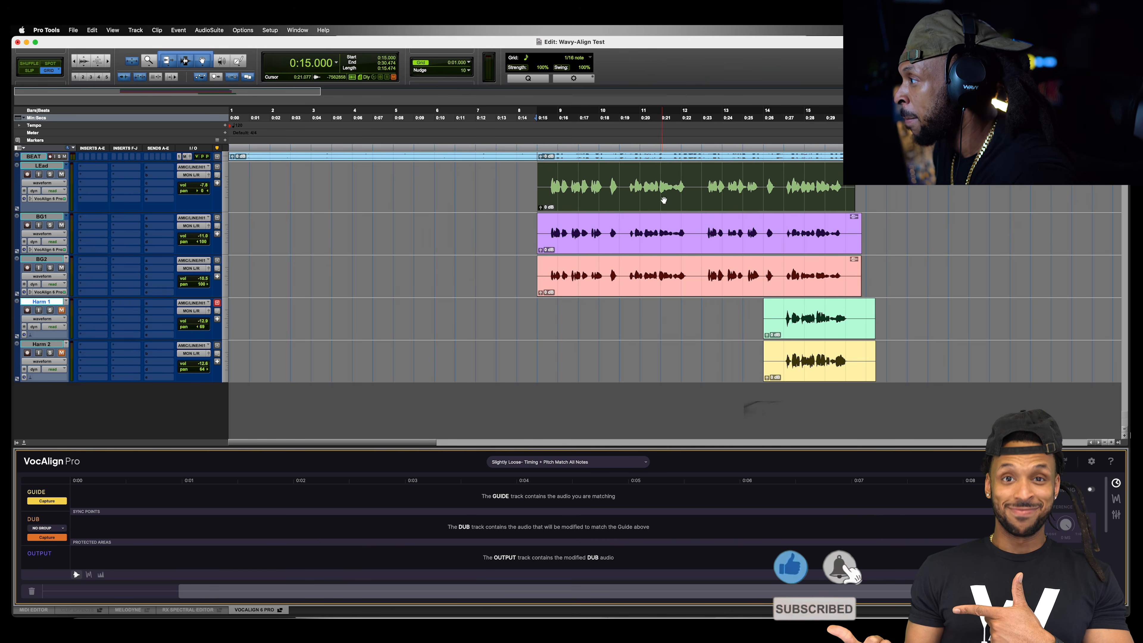
left_click(54, 501)
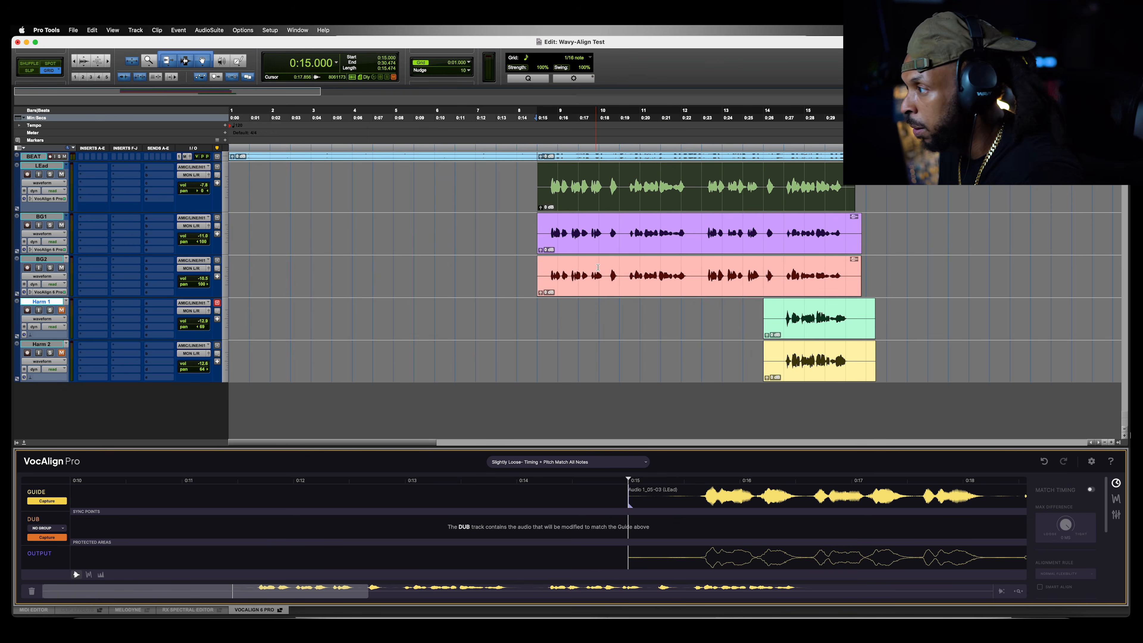
- Capture the BG1 and BG2 clips as VocAlign dubs in a new group
left_click(672, 244)
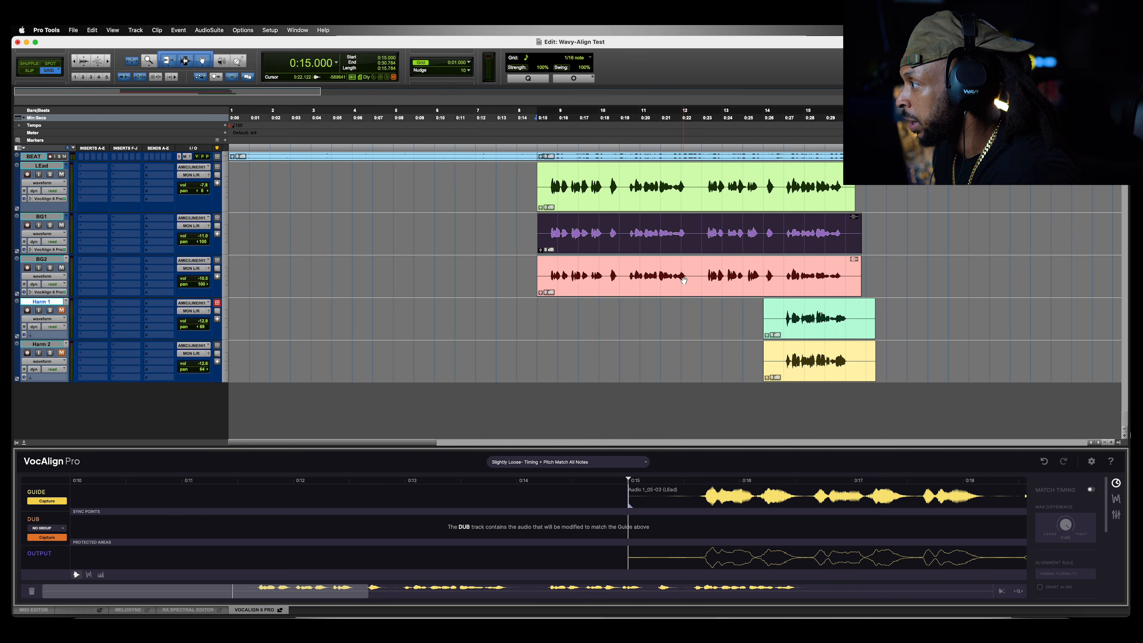
left_click(685, 284, "shift")
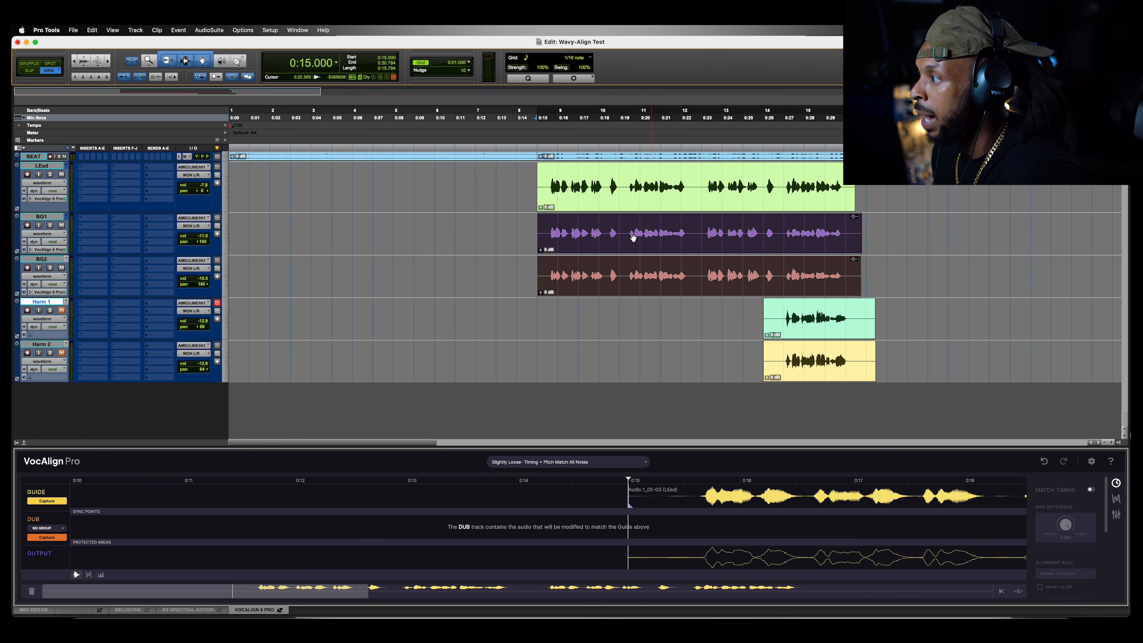
left_click(56, 529)
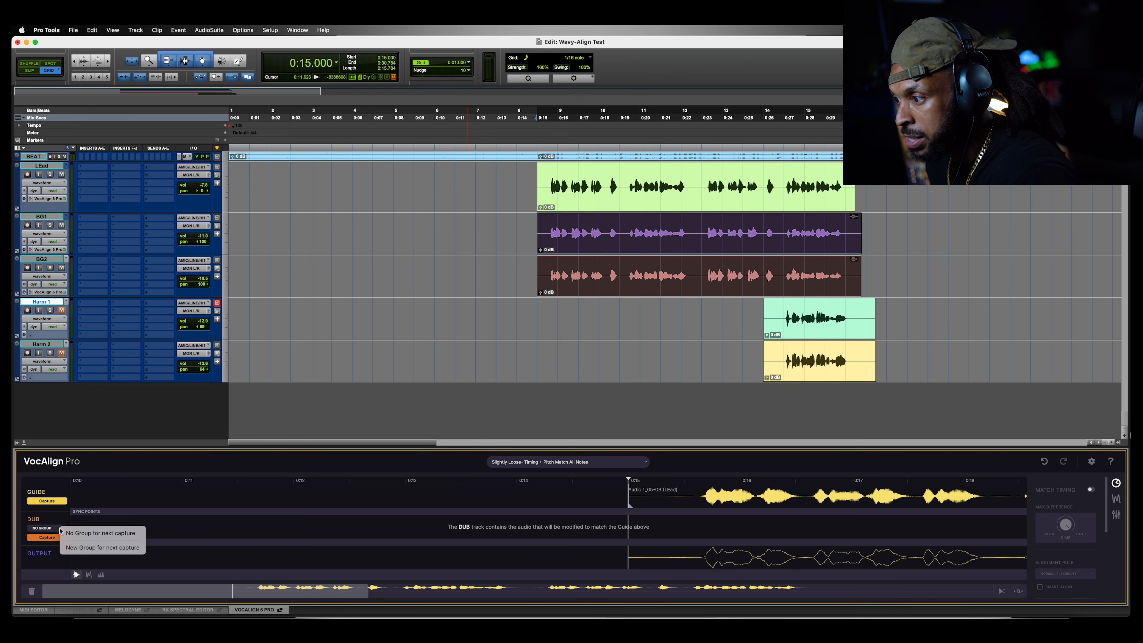
left_click(80, 547)
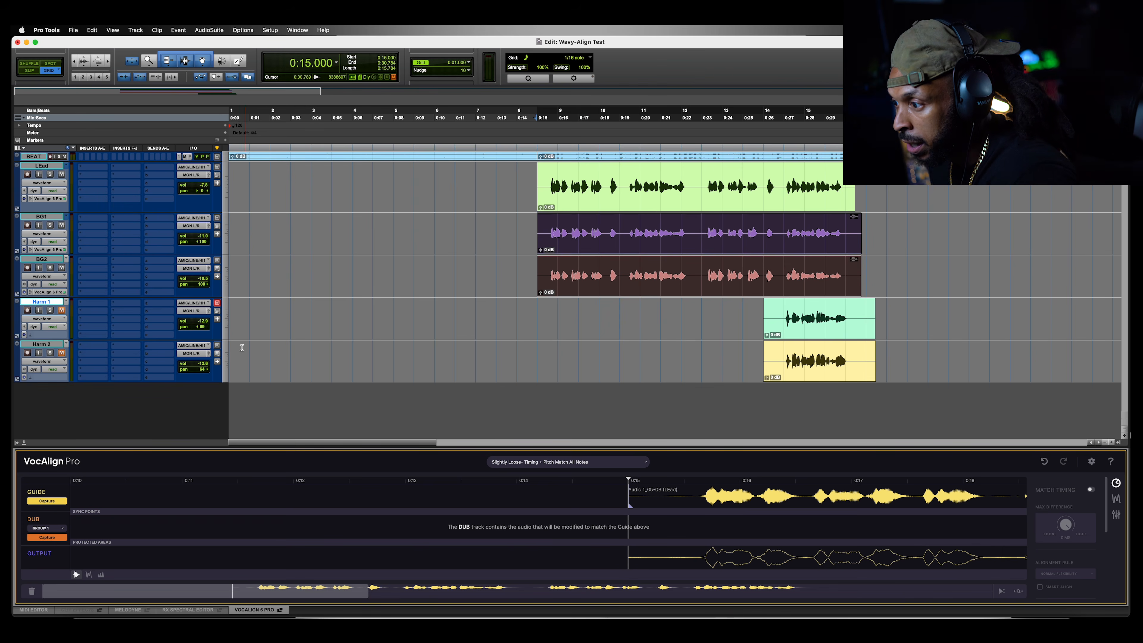
left_click(54, 542)
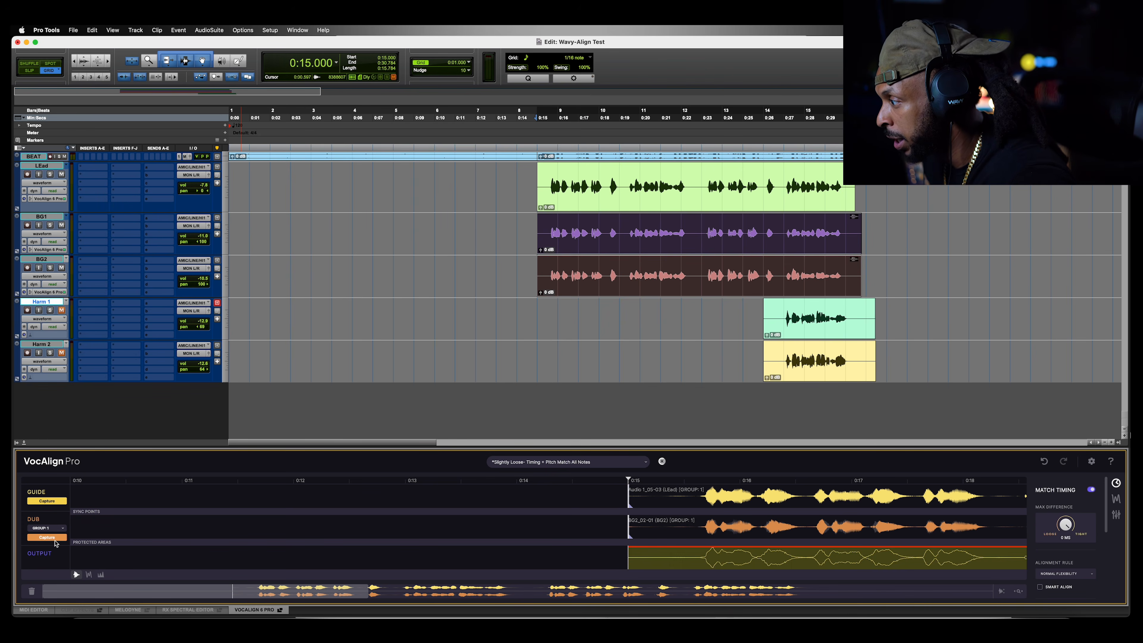
- Play the session from 0:15 to hear the background vocals aligned to the lead
scroll(390, 557, "right", 2)
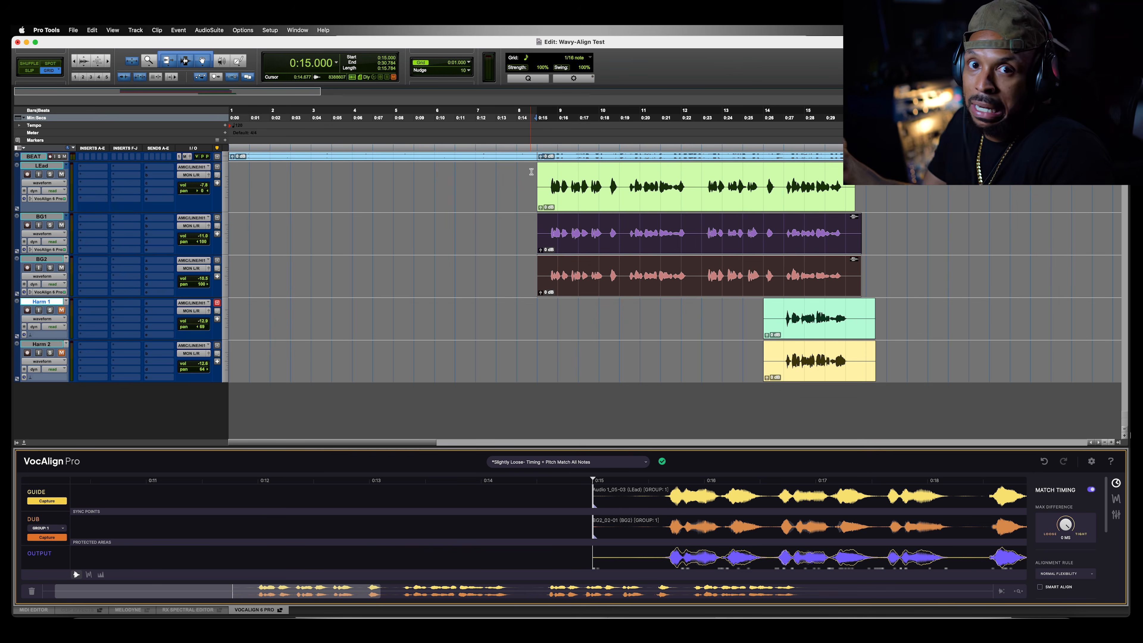
key("space")
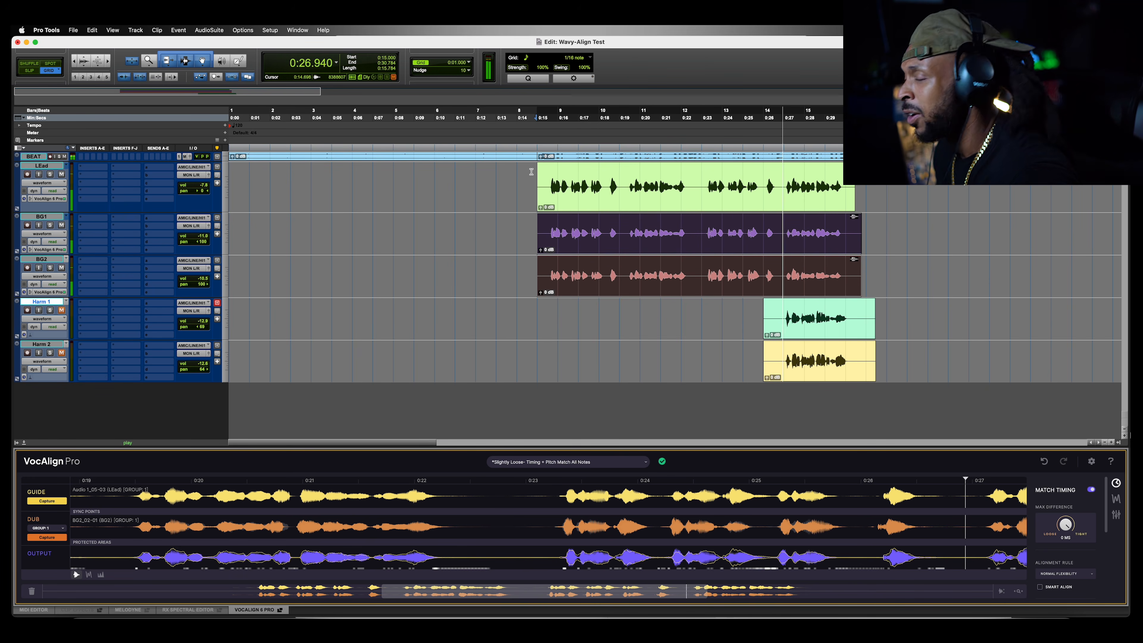
key("space")
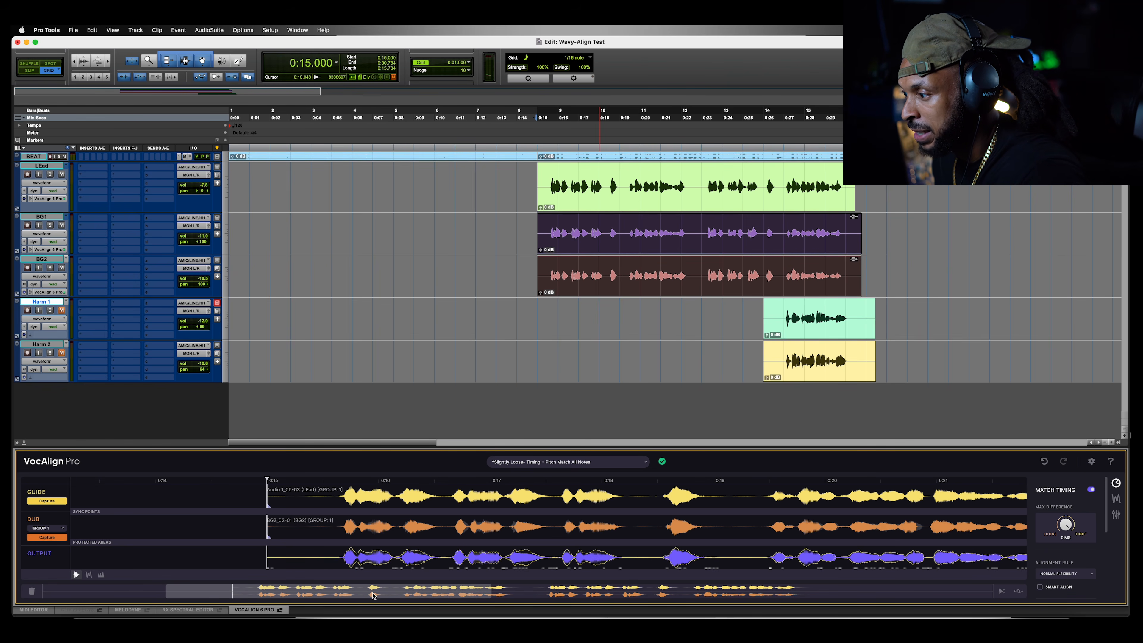
- Loosen the Match Timing max difference to 178 ms and play the session from 0:15 to hear the looser alignment
left_click_drag(293, 596, 380, 598)
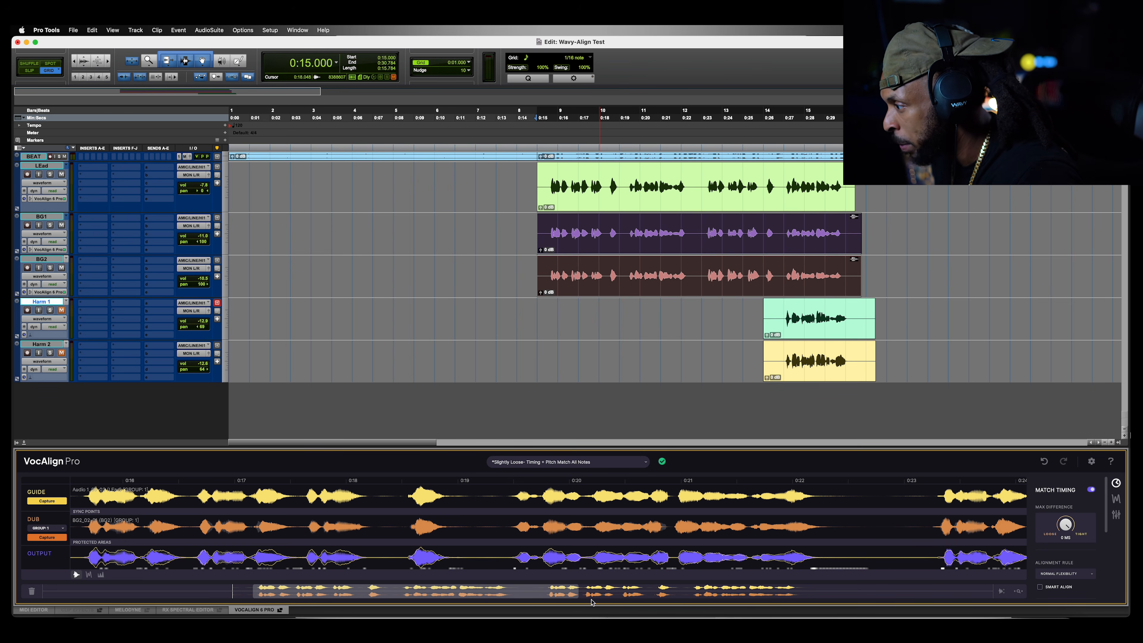
left_click_drag(577, 591, 518, 595)
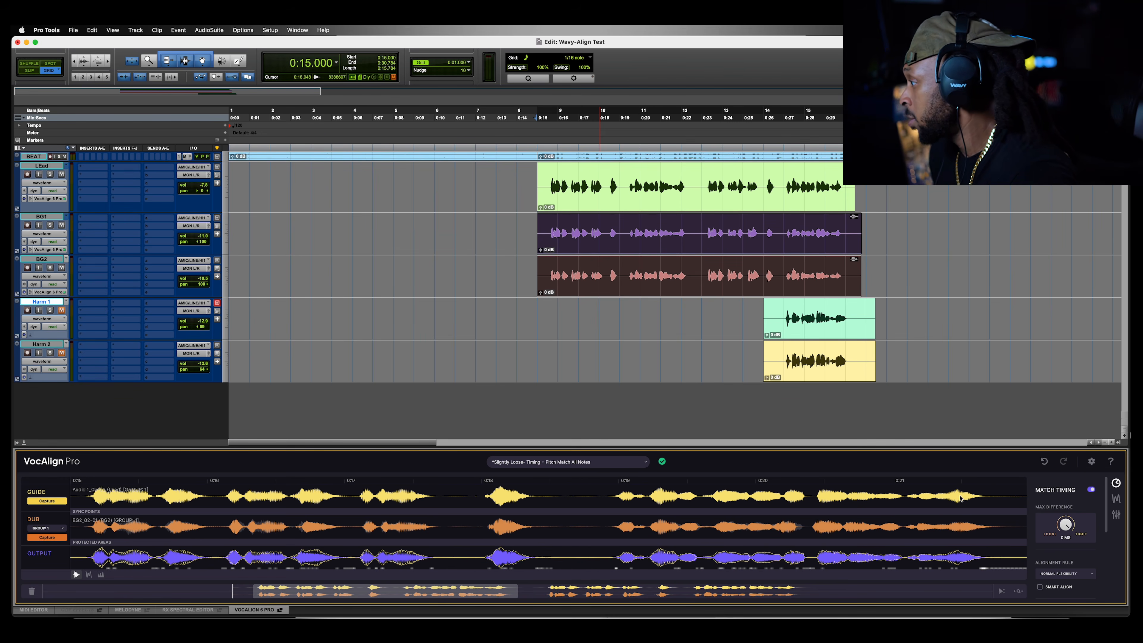
left_click_drag(1065, 530, 1062, 533)
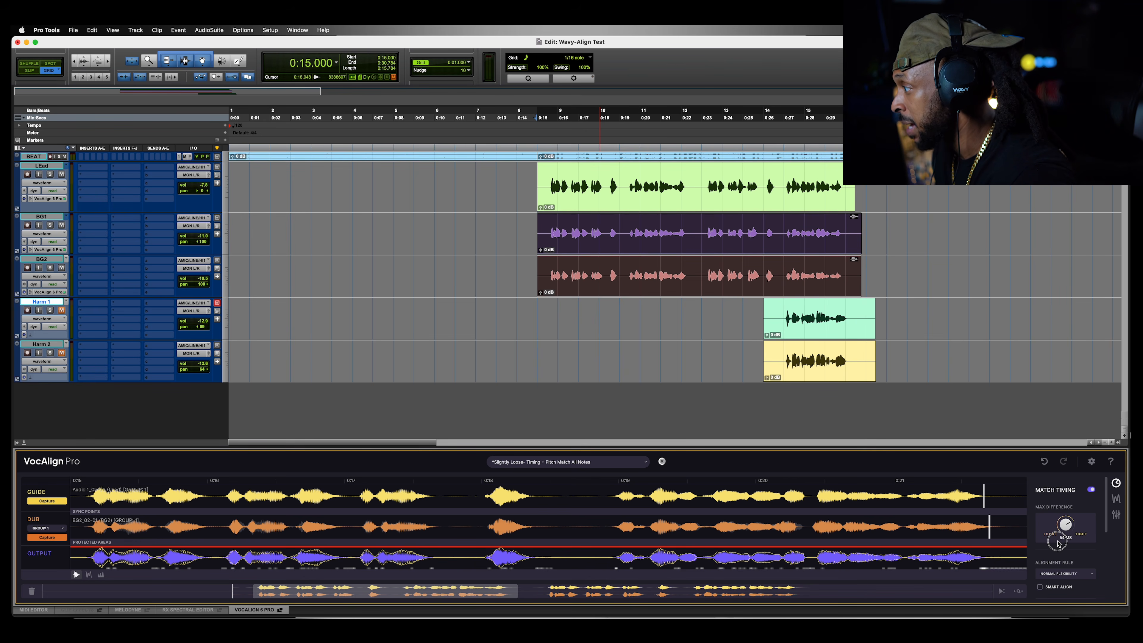
key("space")
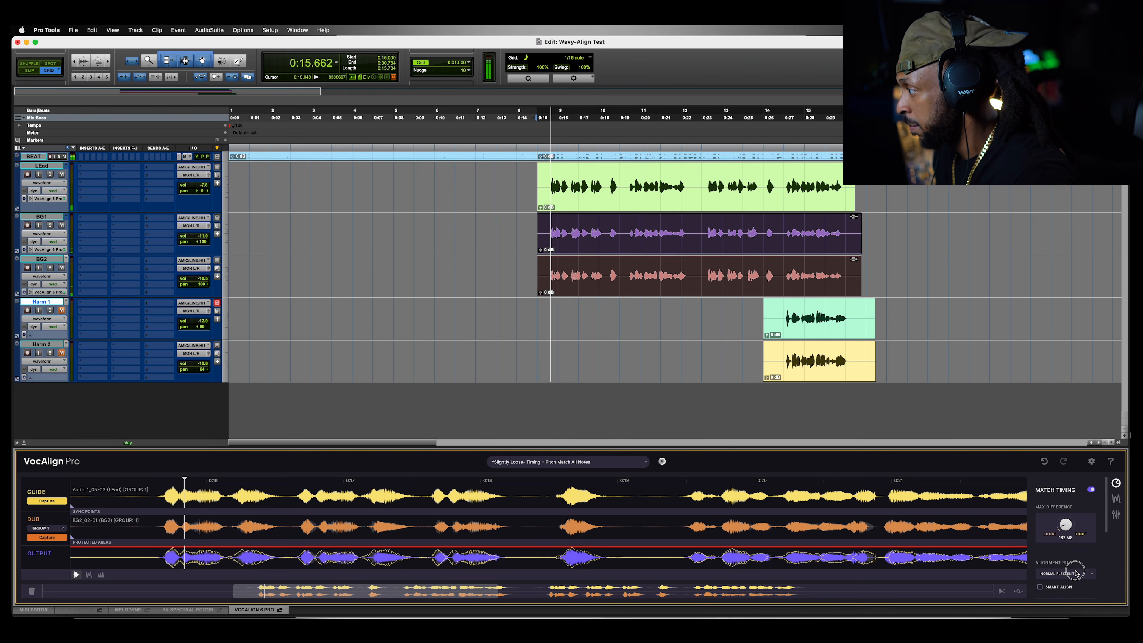
left_click_drag(1076, 572, 1075, 570)
key("space")
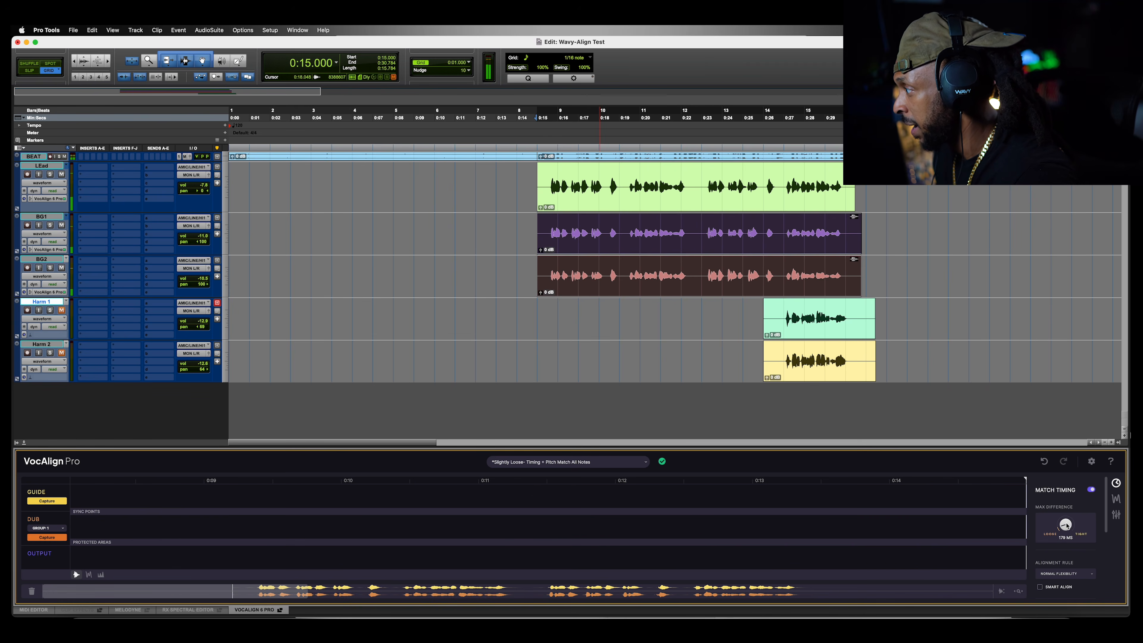
key("space")
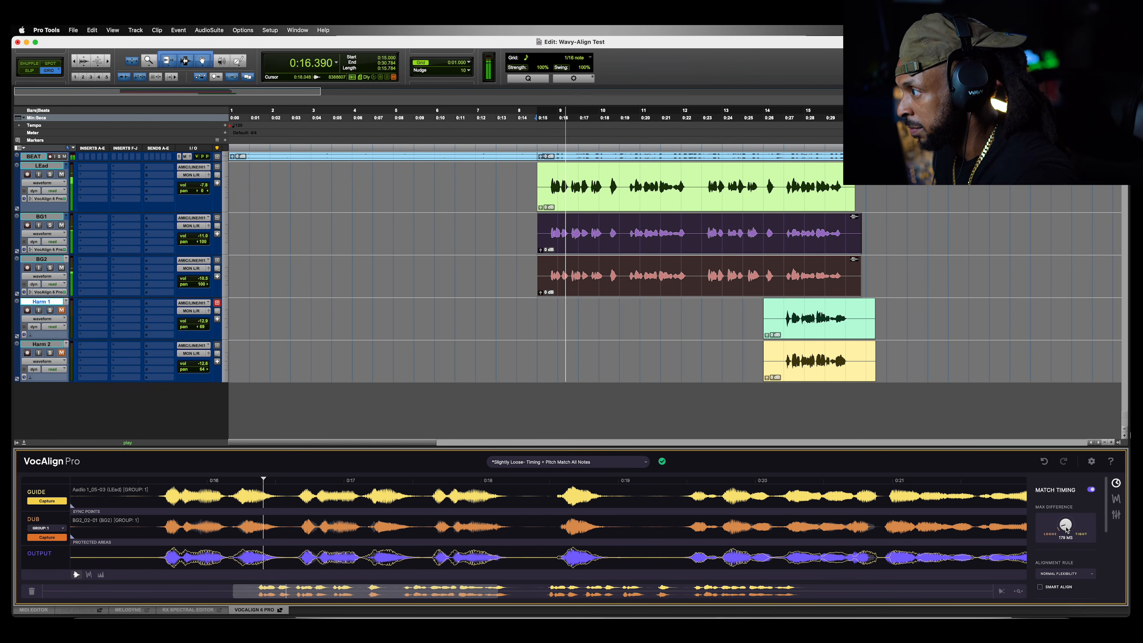
- Tighten the Match Timing max difference to 24 ms during playback, then stop the transport
left_click_drag(1067, 530, 1063, 450)
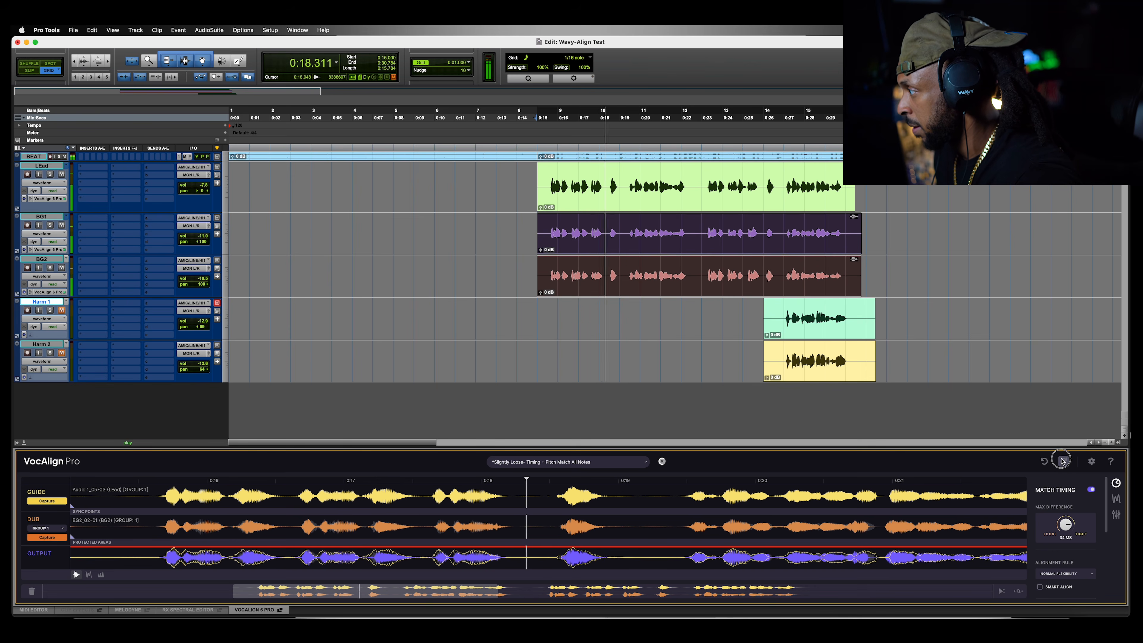
left_click_drag(1069, 527, 1071, 533)
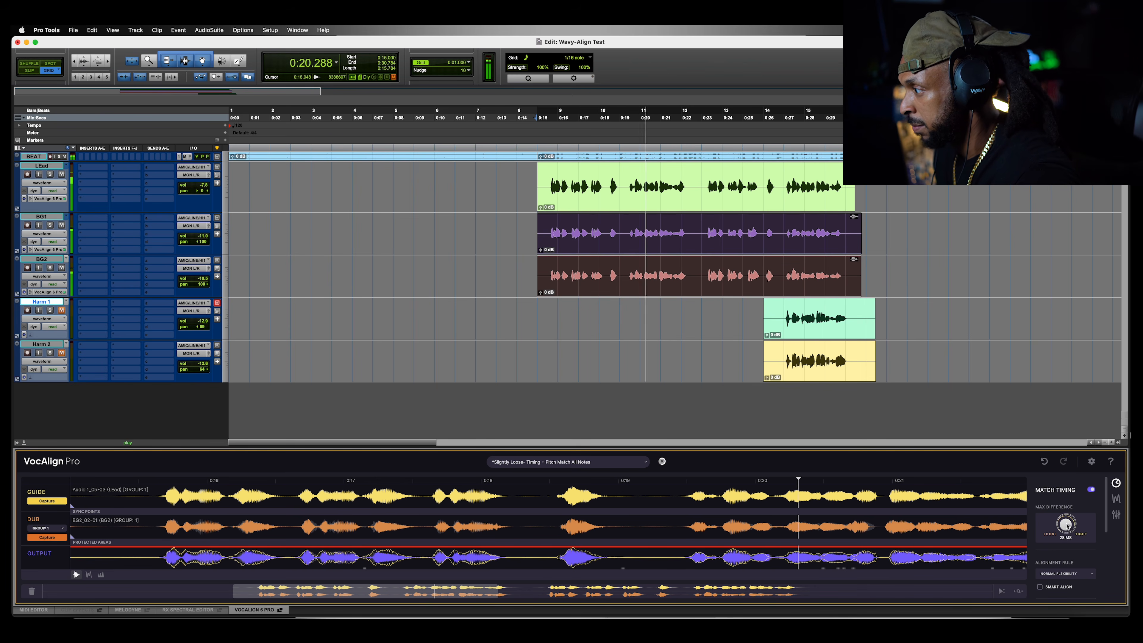
key("space")
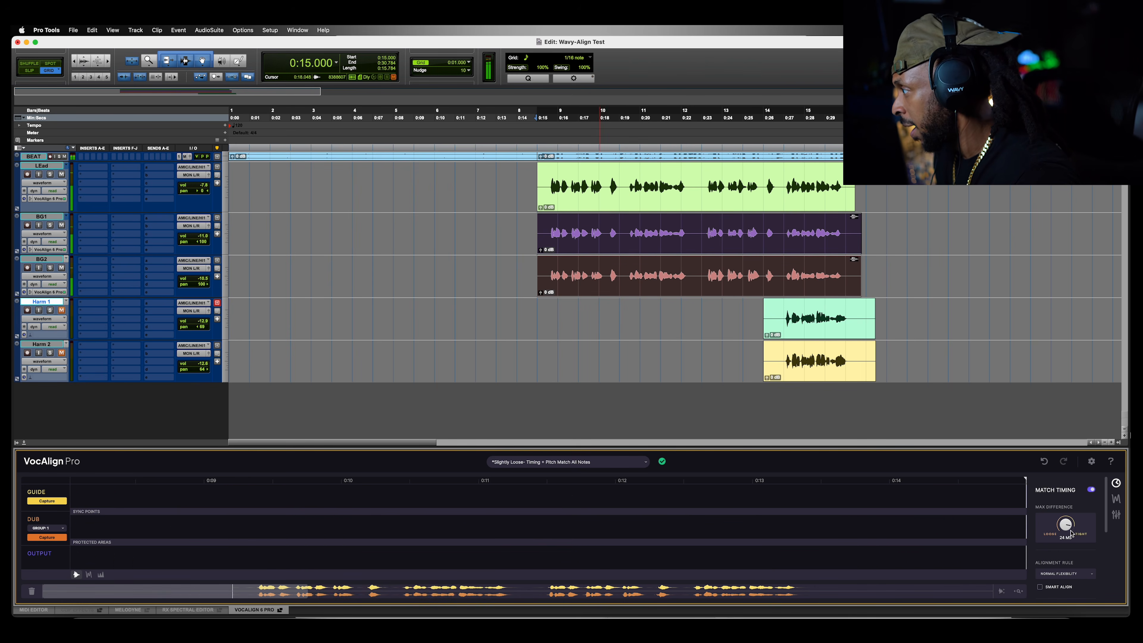
- Show the pitch and other settings in VocAlign alongside the timing settings and turn on Match Pitch
left_click(1118, 505)
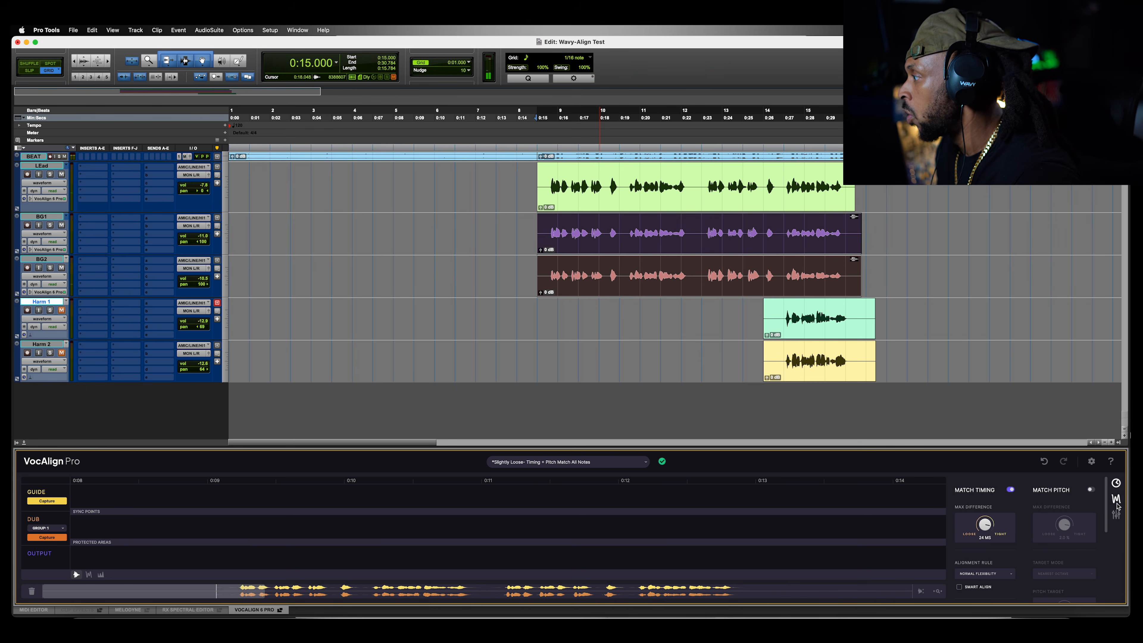
left_click(1118, 517)
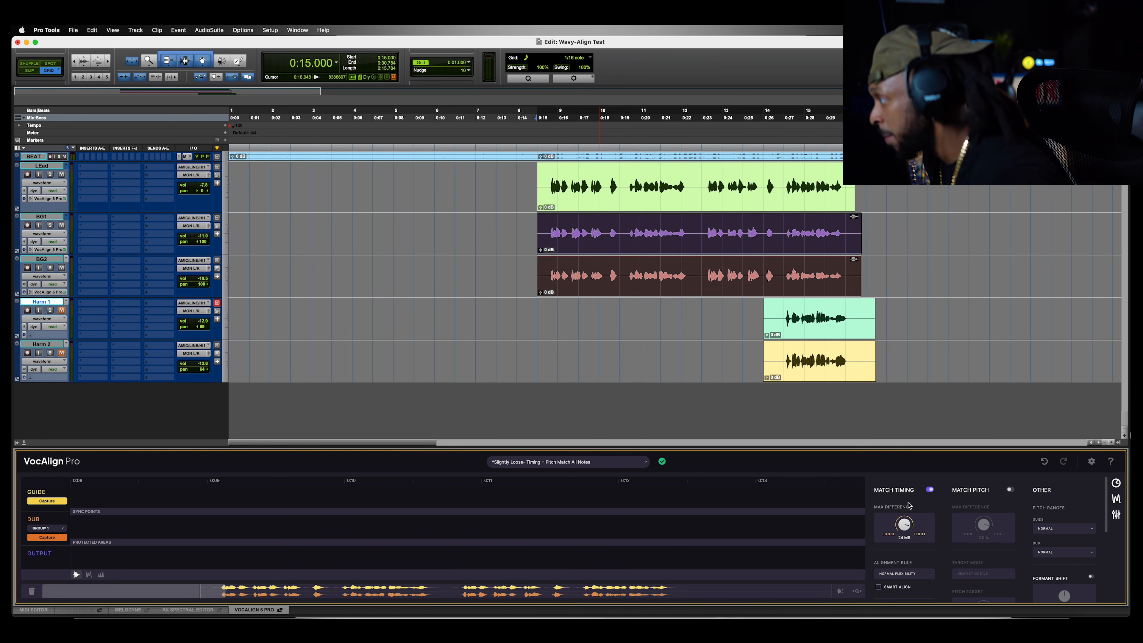
left_click(1010, 491)
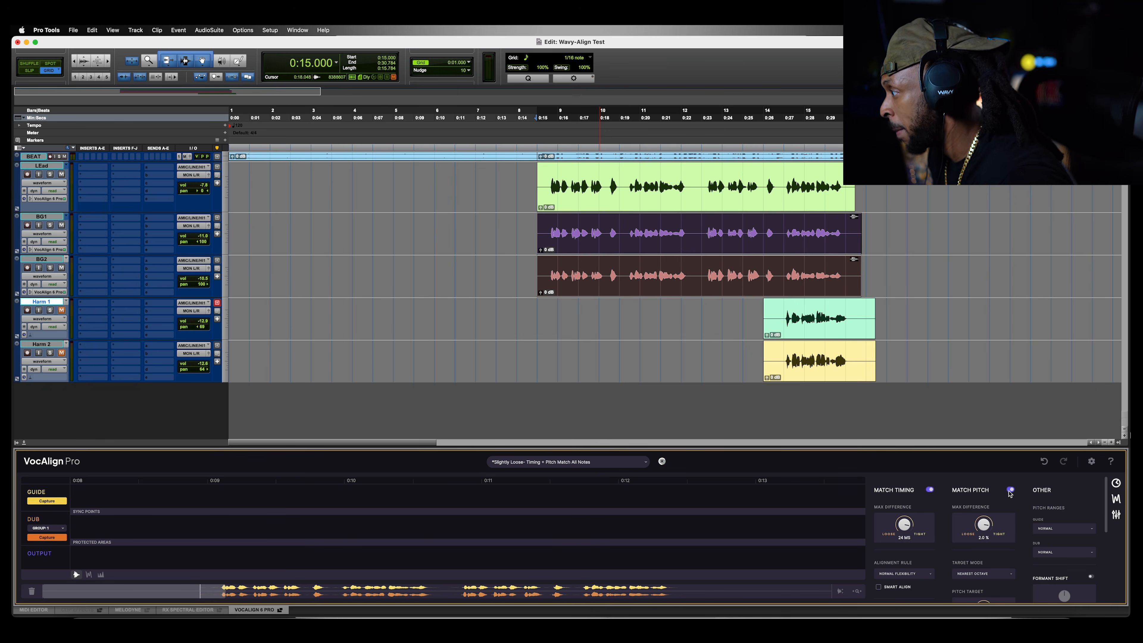
- Adjust the Match Pitch max difference while playing the session from 0:15
key("space")
left_click_drag(982, 528, 979, 514)
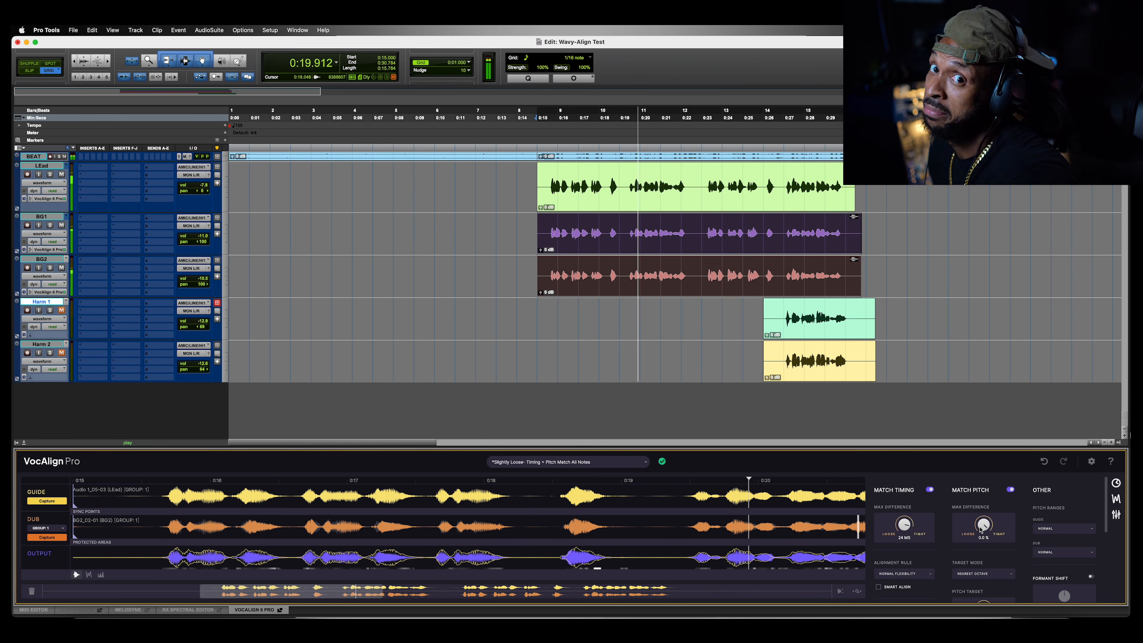
key("space")
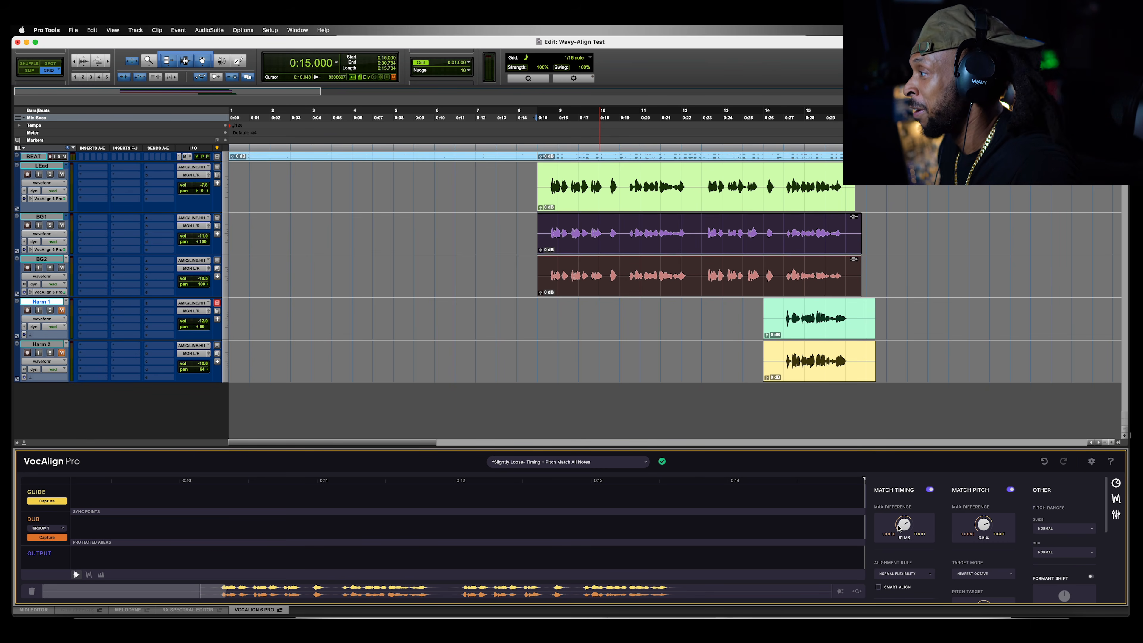
- Enlarge the VocAlign editor, set the Match Timing max difference to 28 ms, and play the session from 0:15
key("space")
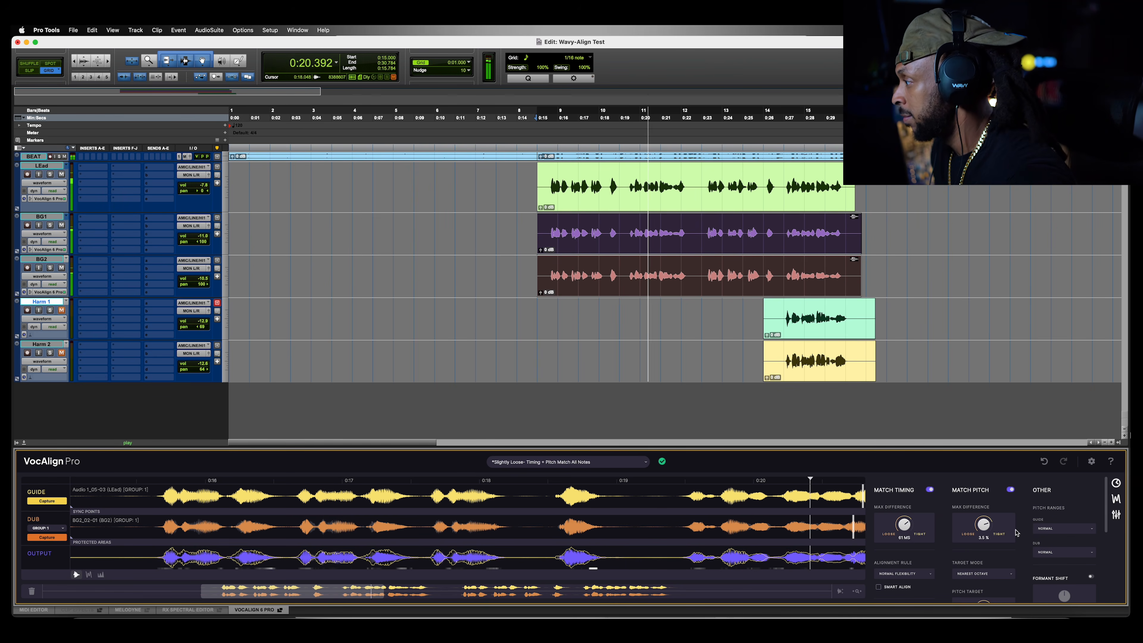
left_click_drag(990, 448, 990, 409)
key("space")
left_click_drag(904, 483, 906, 477)
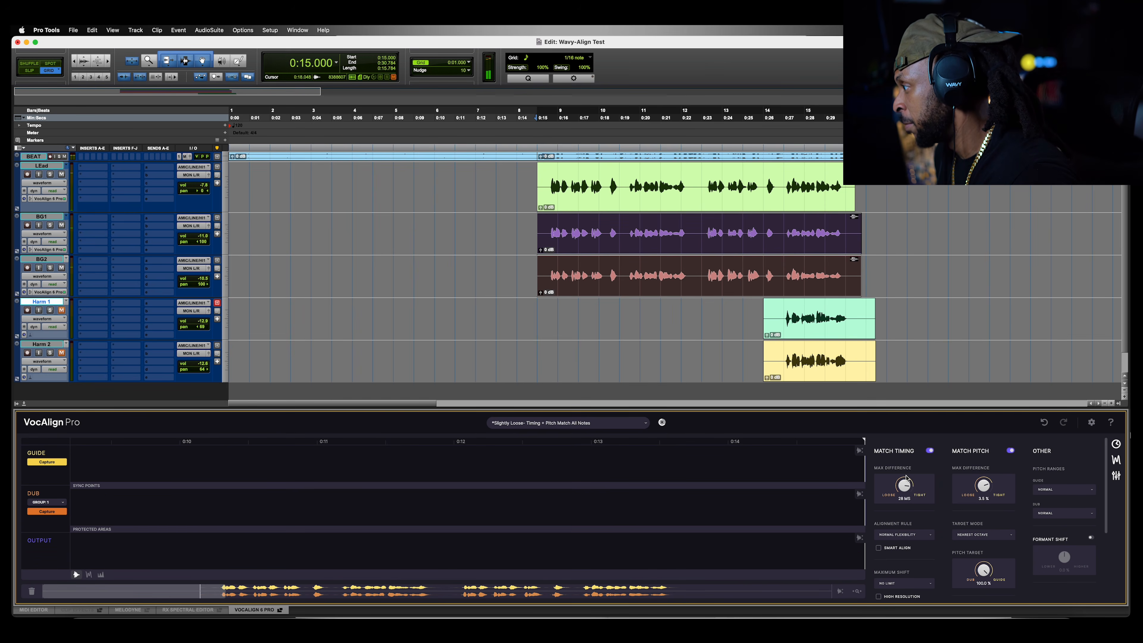
key("space")
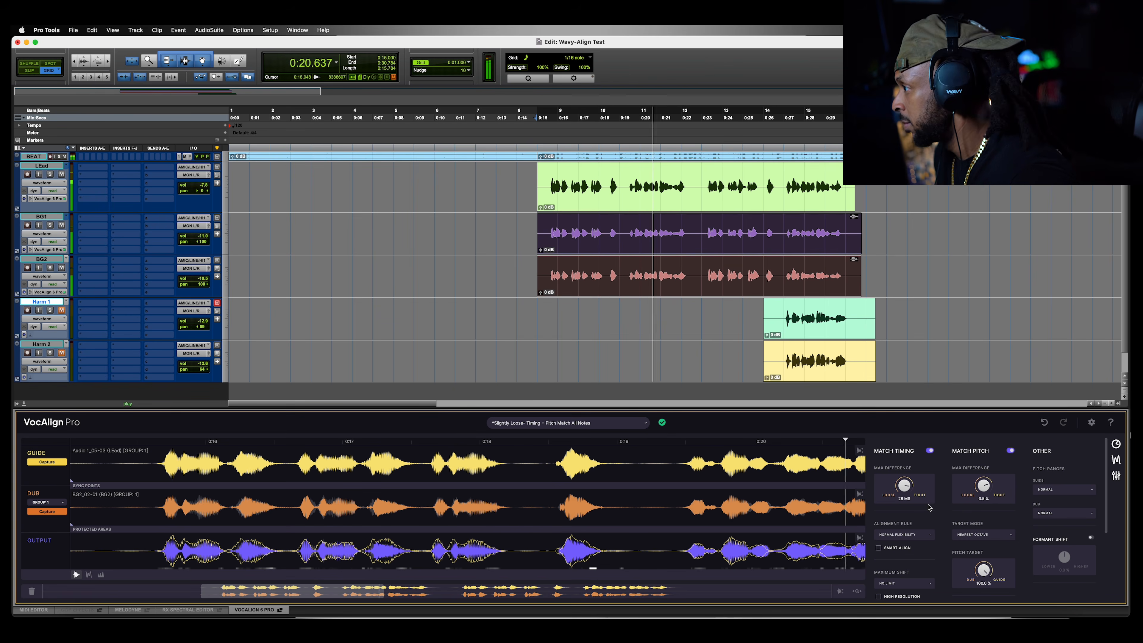
key("space")
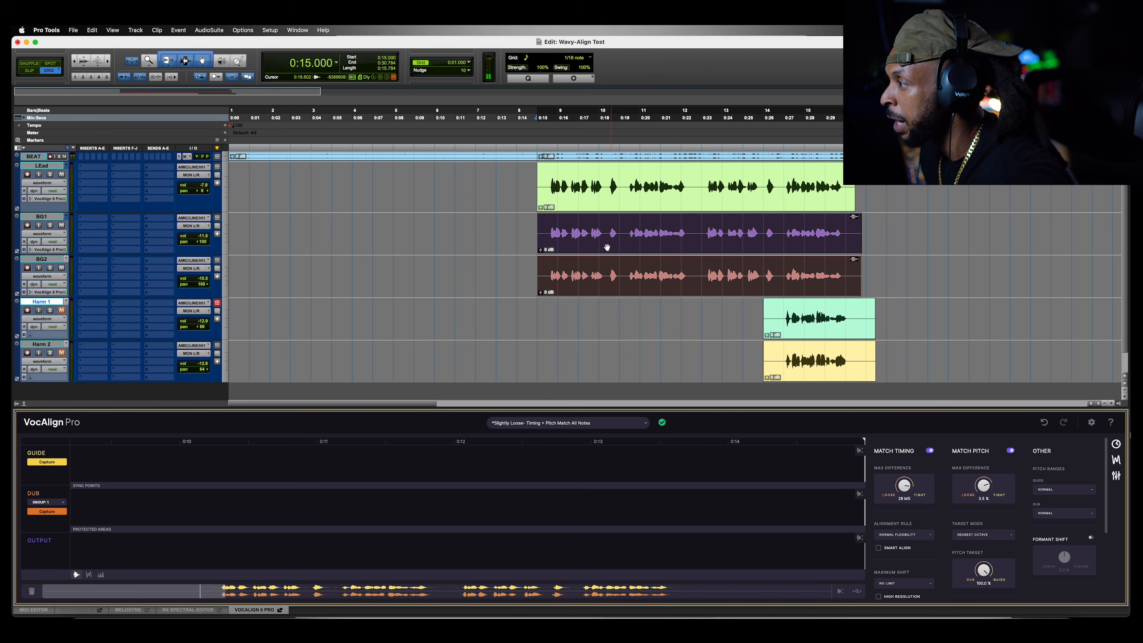
- Bypass VocAlign on the BG1 and BG2 clips and play from 0:15 to hear the unprocessed background vocals
right_click(630, 250)
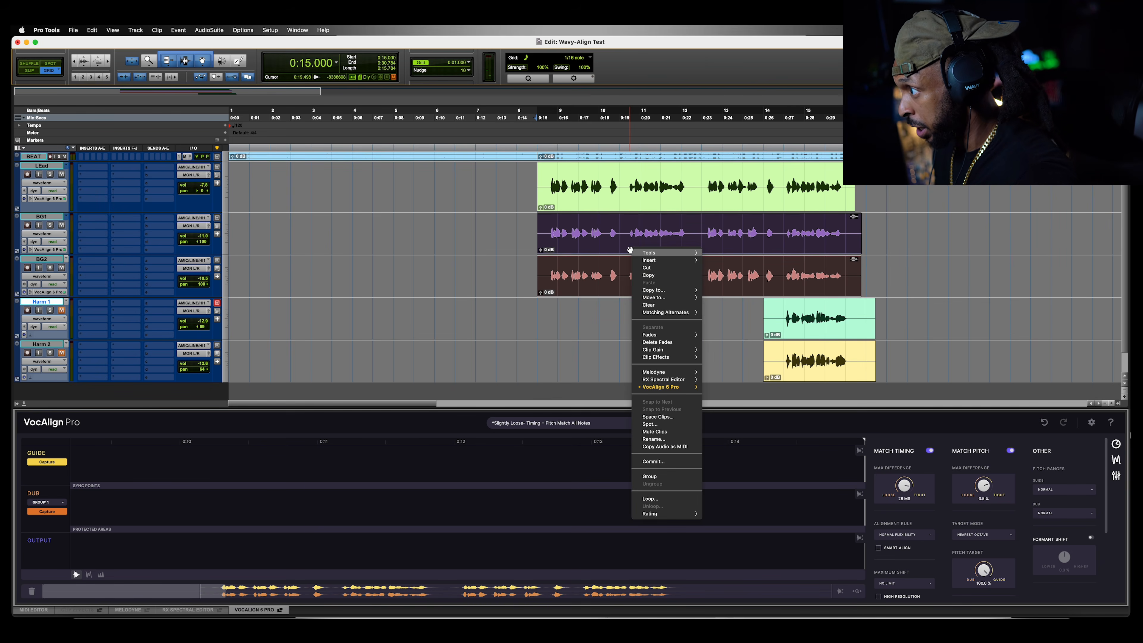
mouse_move(679, 392)
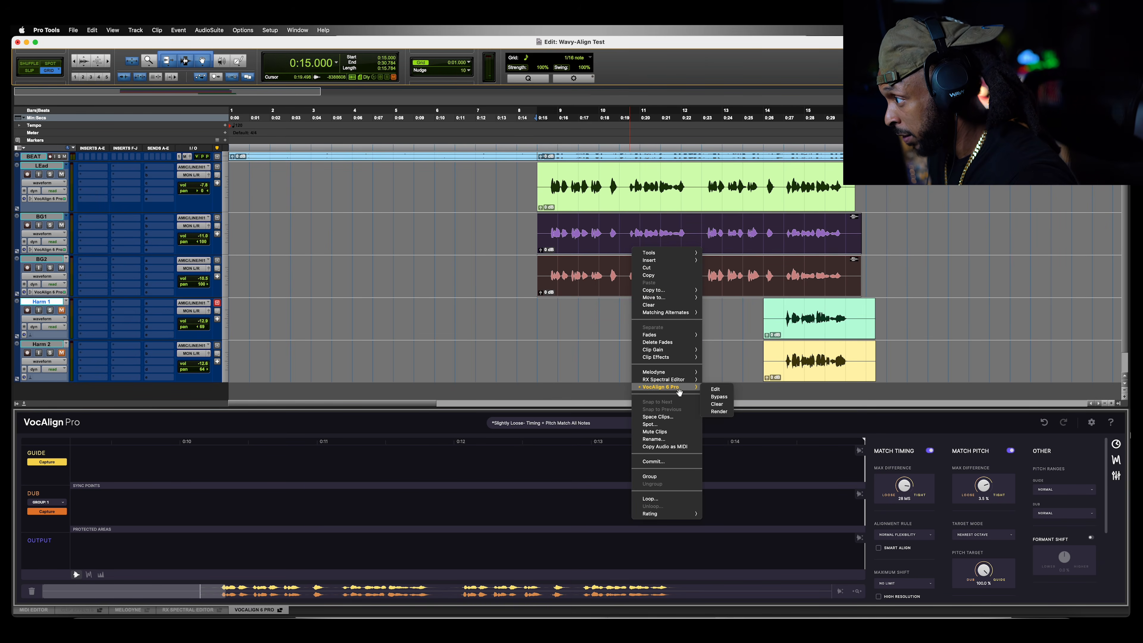
left_click(718, 398)
right_click(615, 278)
left_click(521, 305)
left_click(869, 215)
left_click(833, 251)
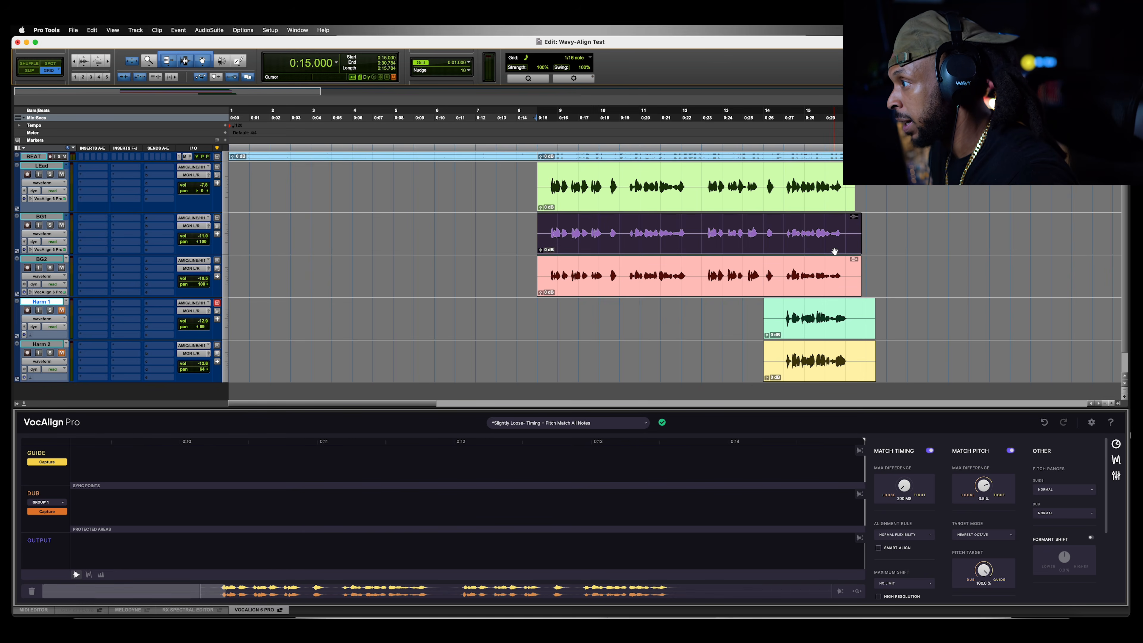
key("space")
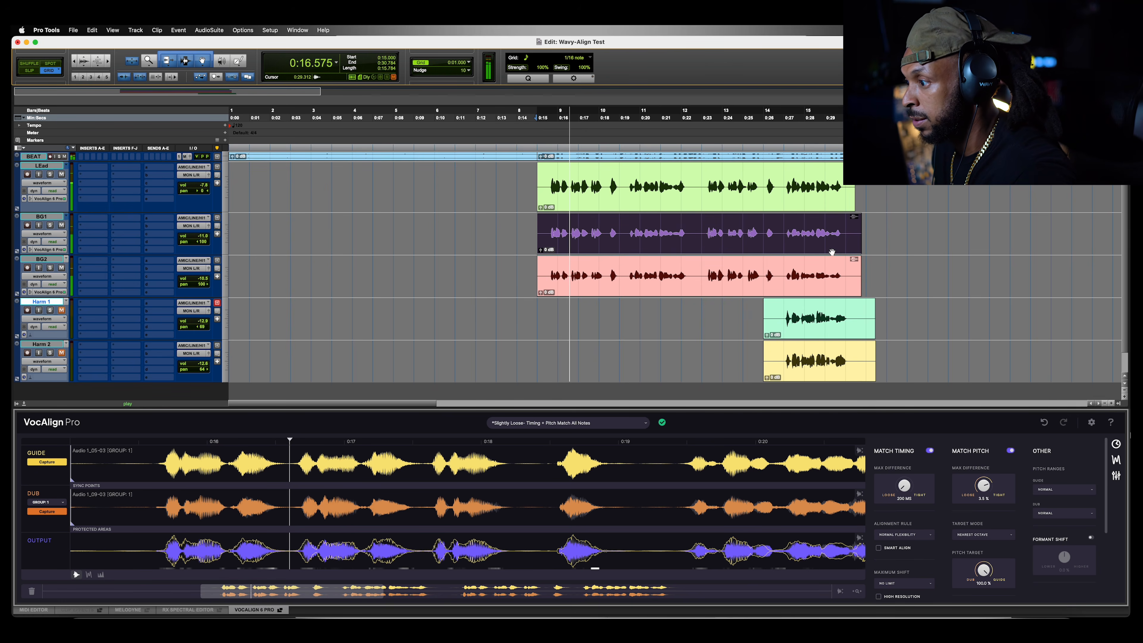
- Unbypass VocAlign on the BG2 and BG1 clips and play from 0:15 to hear the aligned vocals
right_click(800, 277)
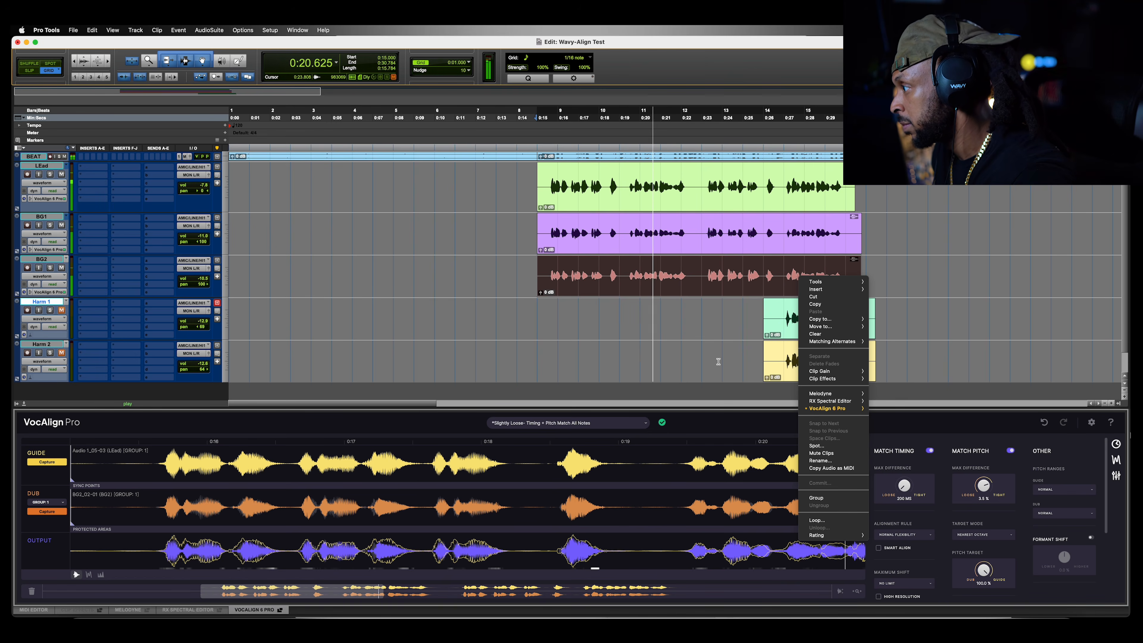
mouse_move(842, 410)
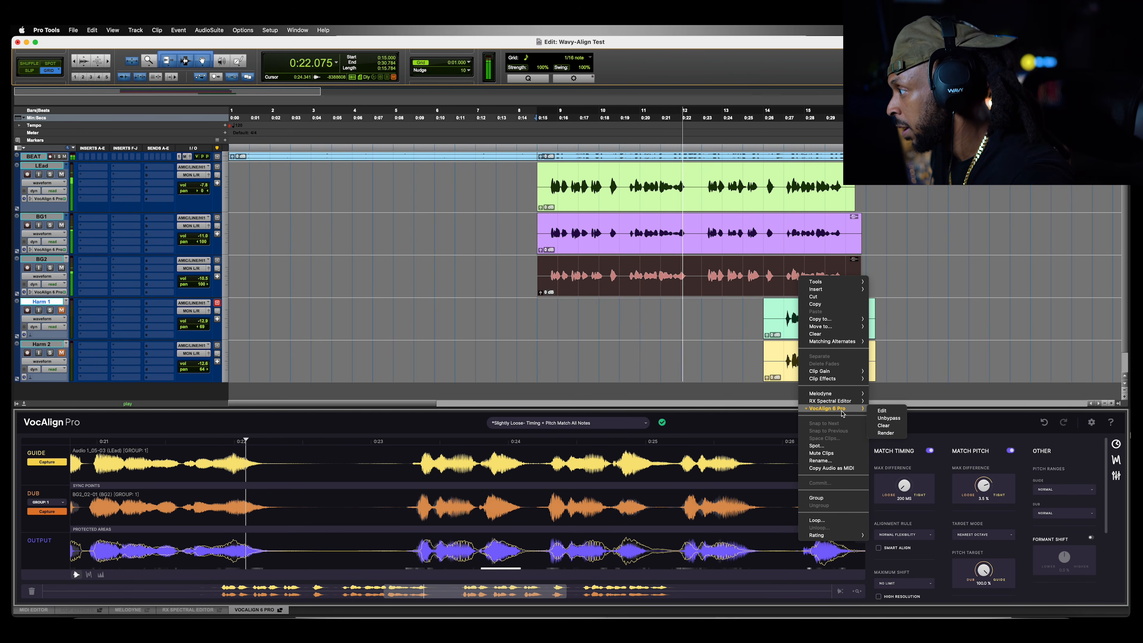
left_click(882, 411)
right_click(813, 253)
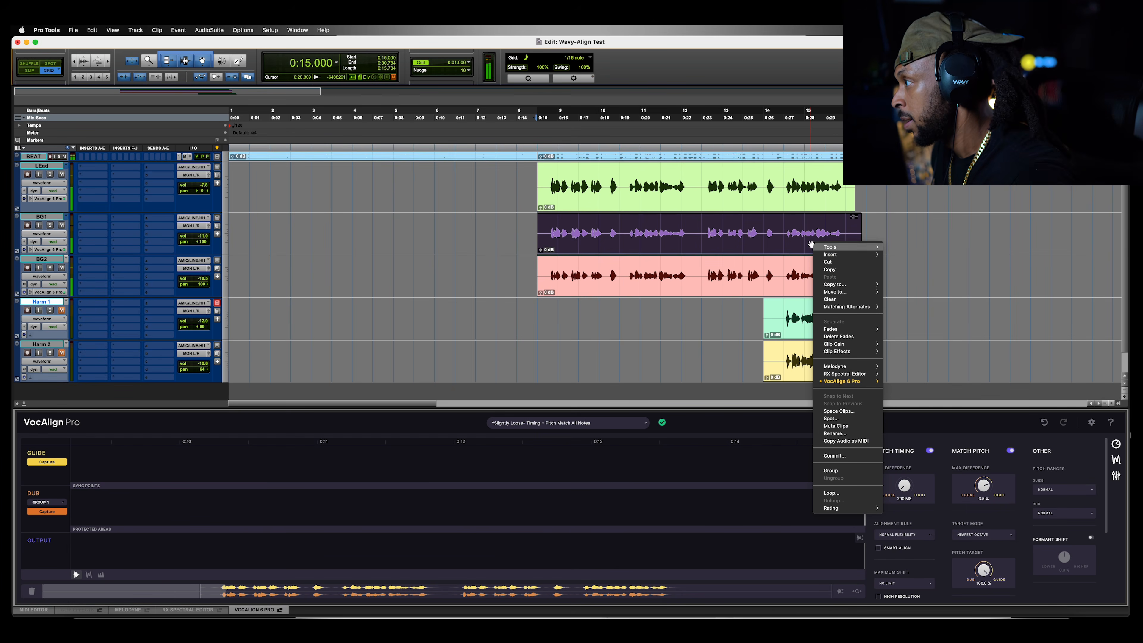
mouse_move(848, 381)
left_click(908, 391)
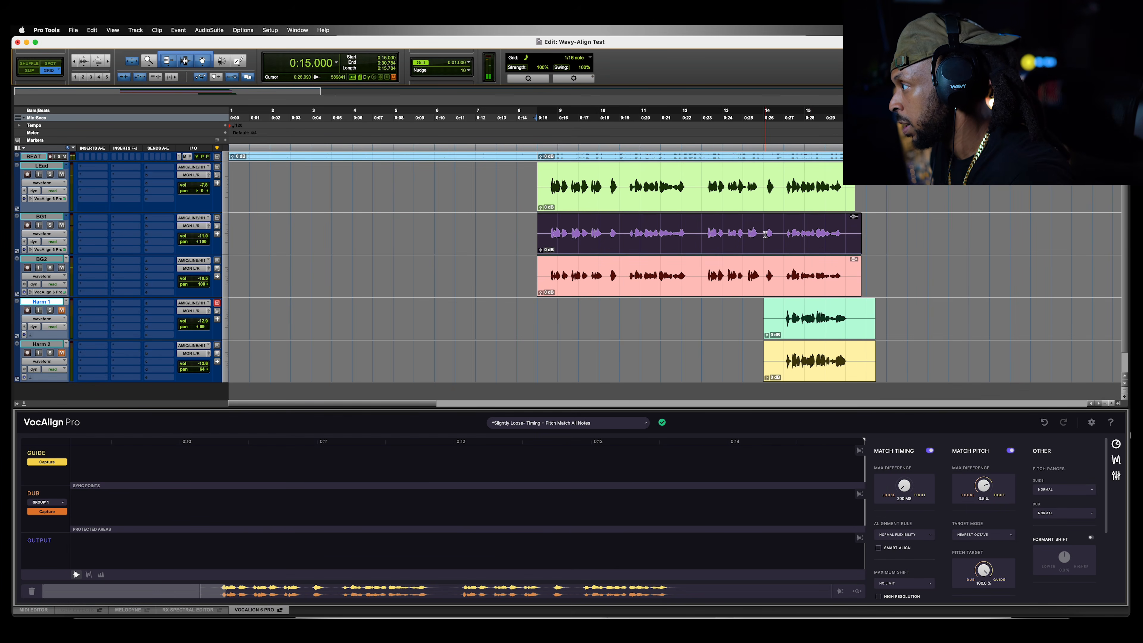
key("space")
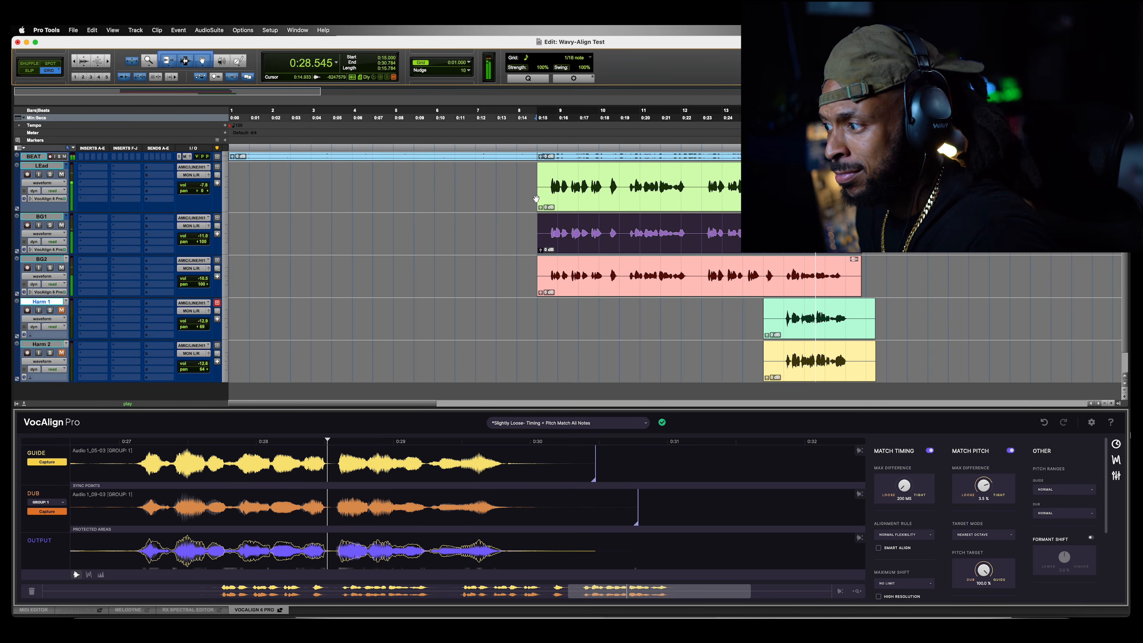
key("space")
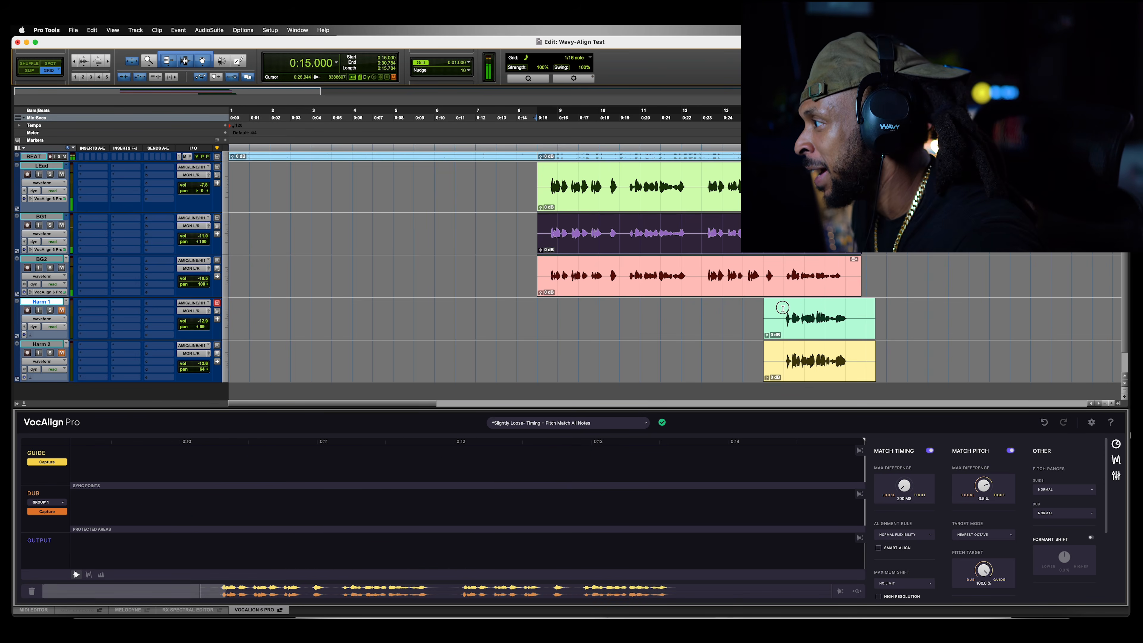
- Trim the starts of the Harm 1 and Harm 2 clips to 0:27 and play the harmonies from there
left_click_drag(782, 307, 785, 371)
key("a")
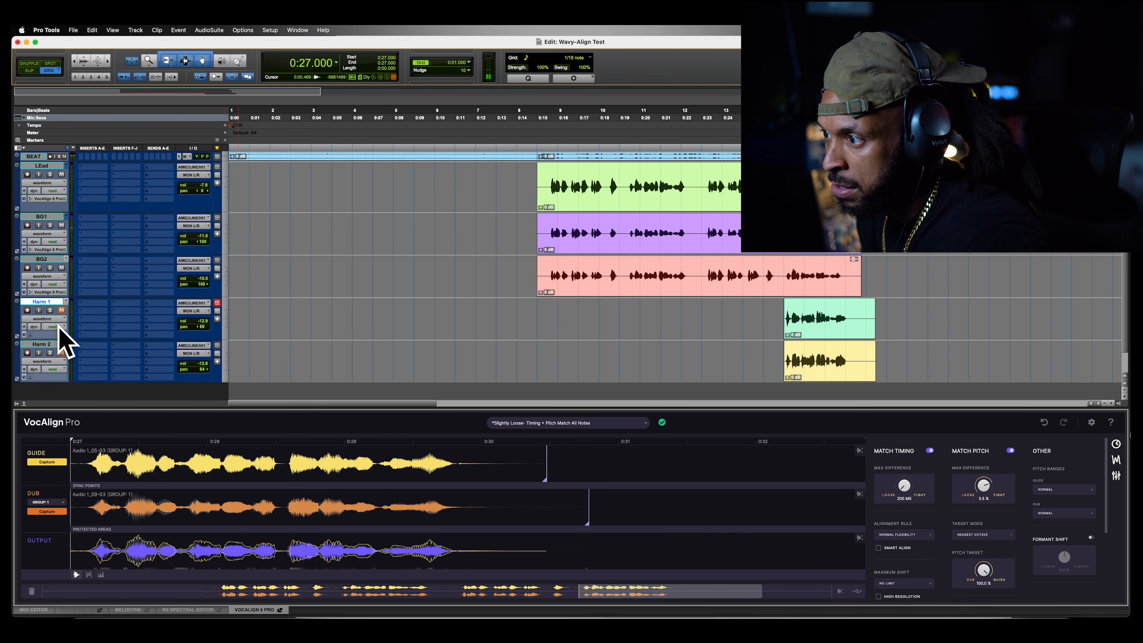
key("space")
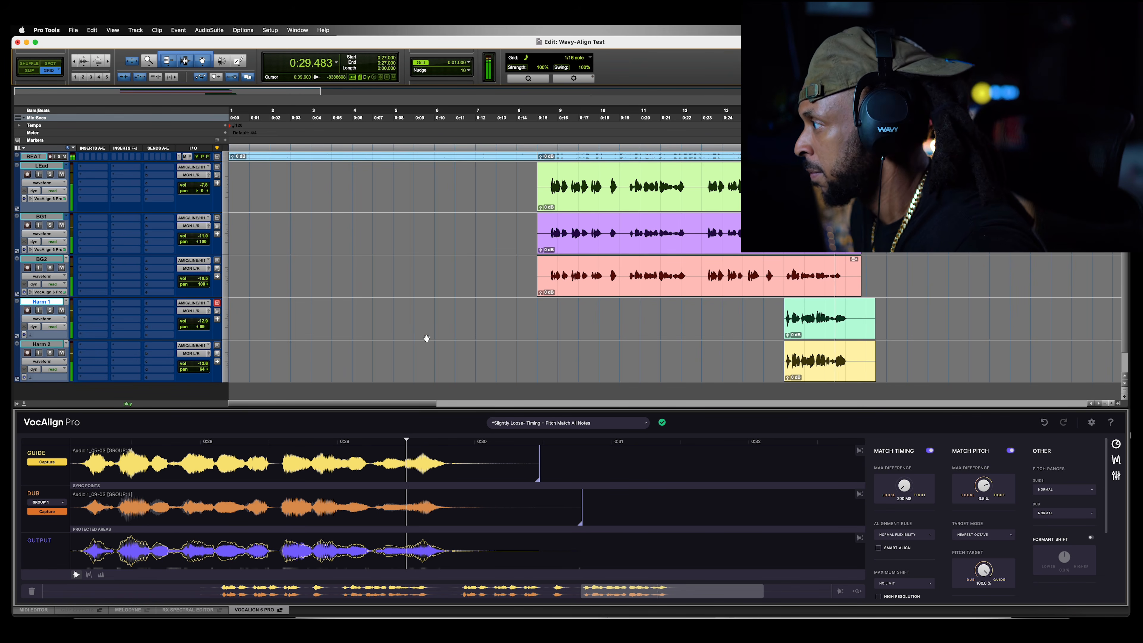
key("space")
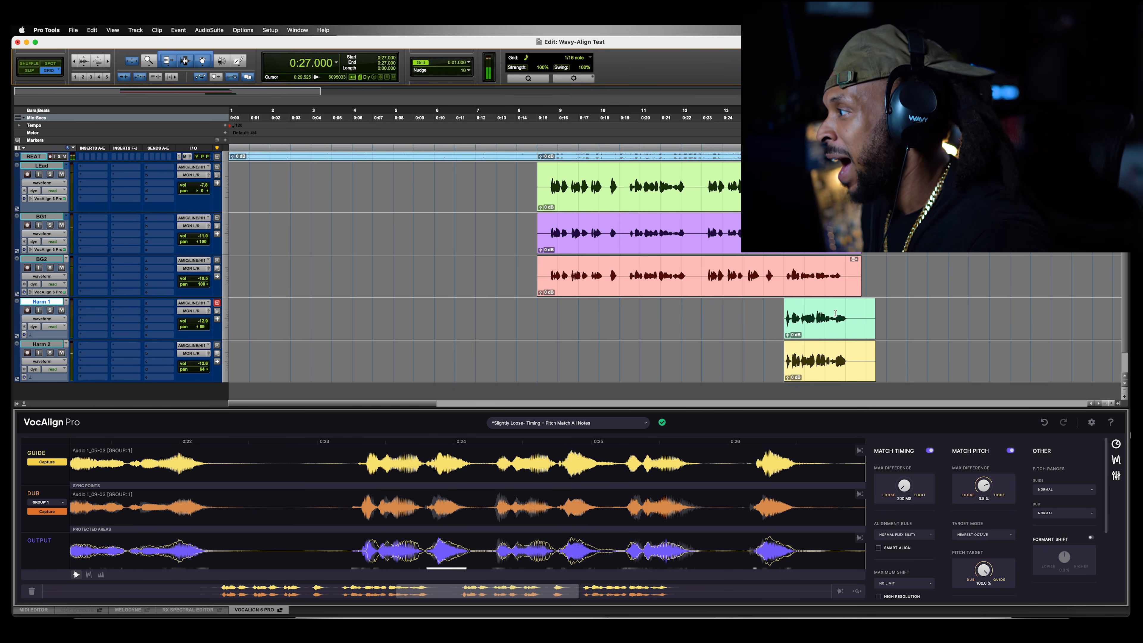
- Select the lead vocal from 0:27 to 0:30 and capture it as the VocAlign guide
left_click(835, 313)
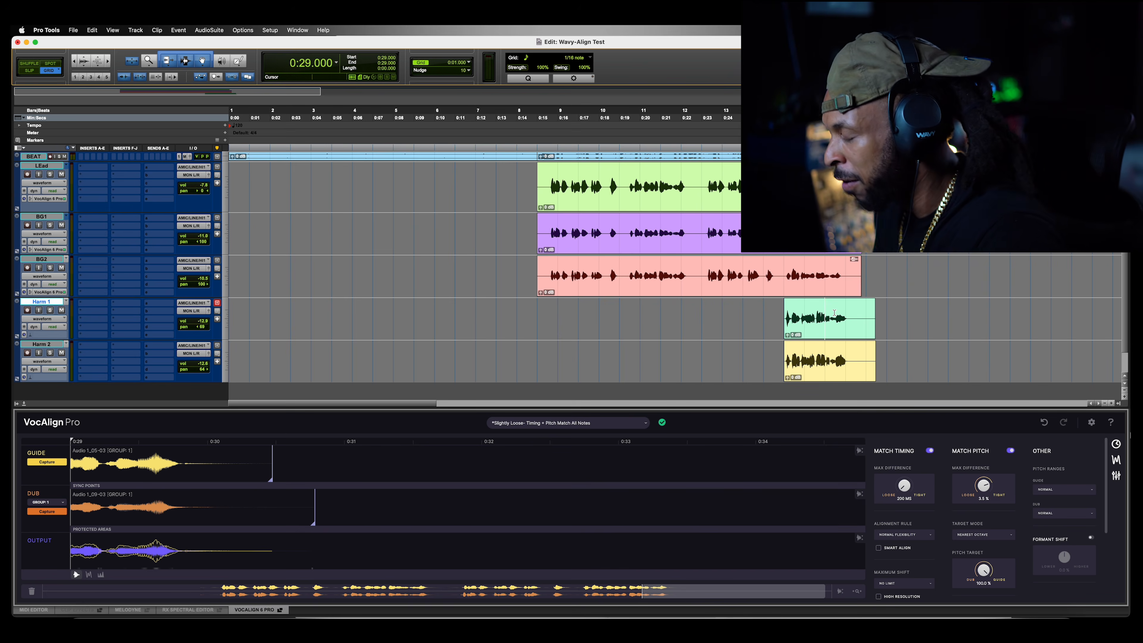
left_click(779, 315)
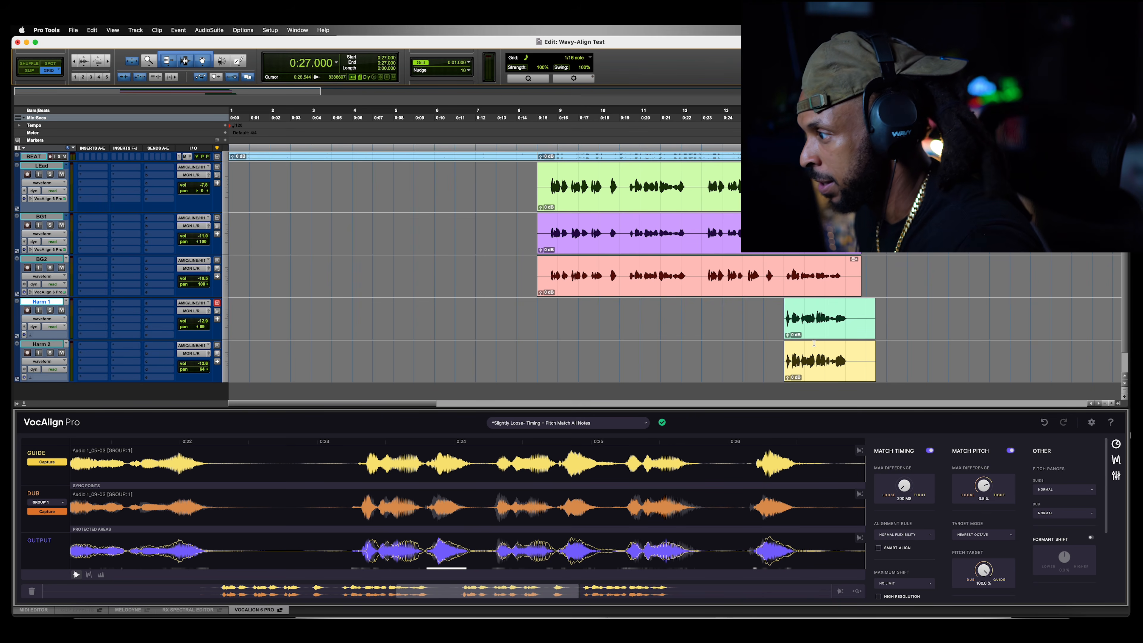
left_click(805, 333)
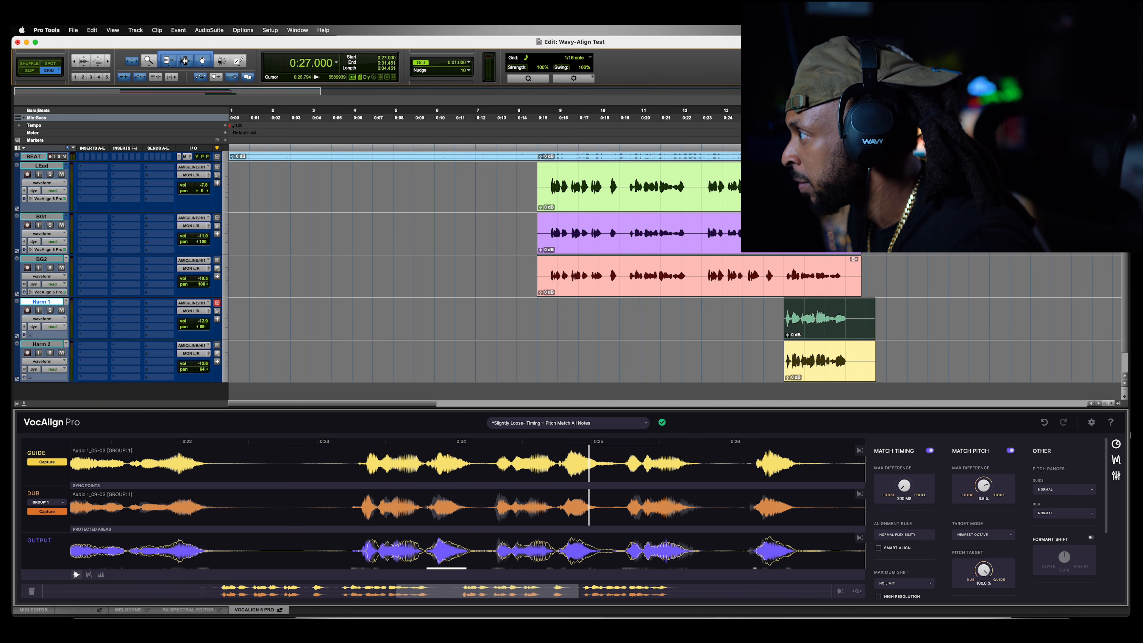
left_click(780, 305)
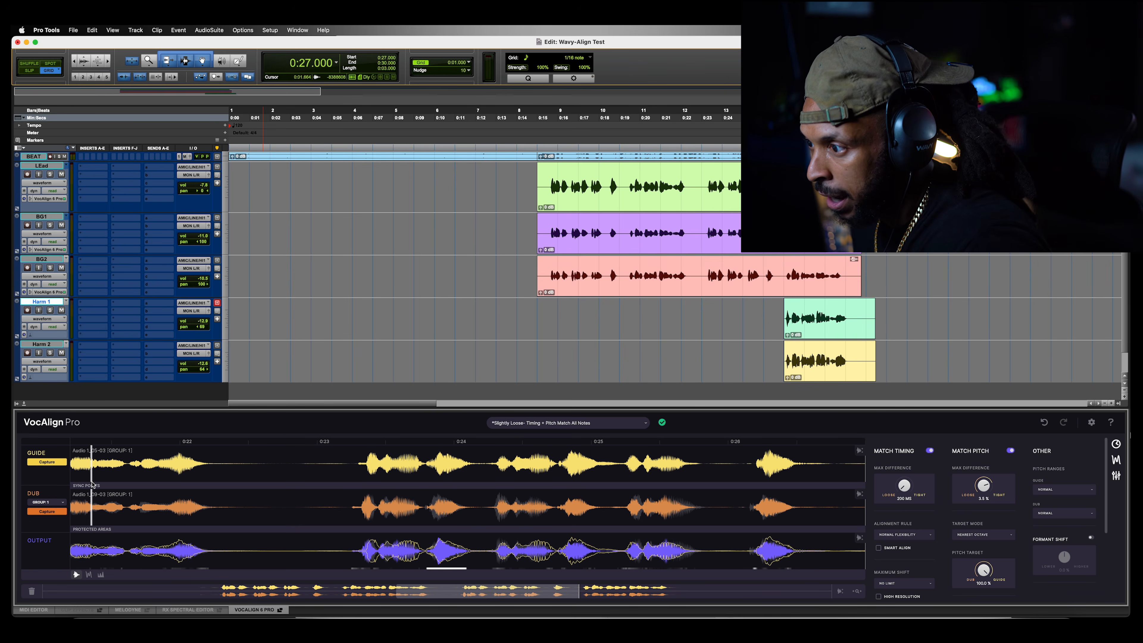
left_click(56, 462)
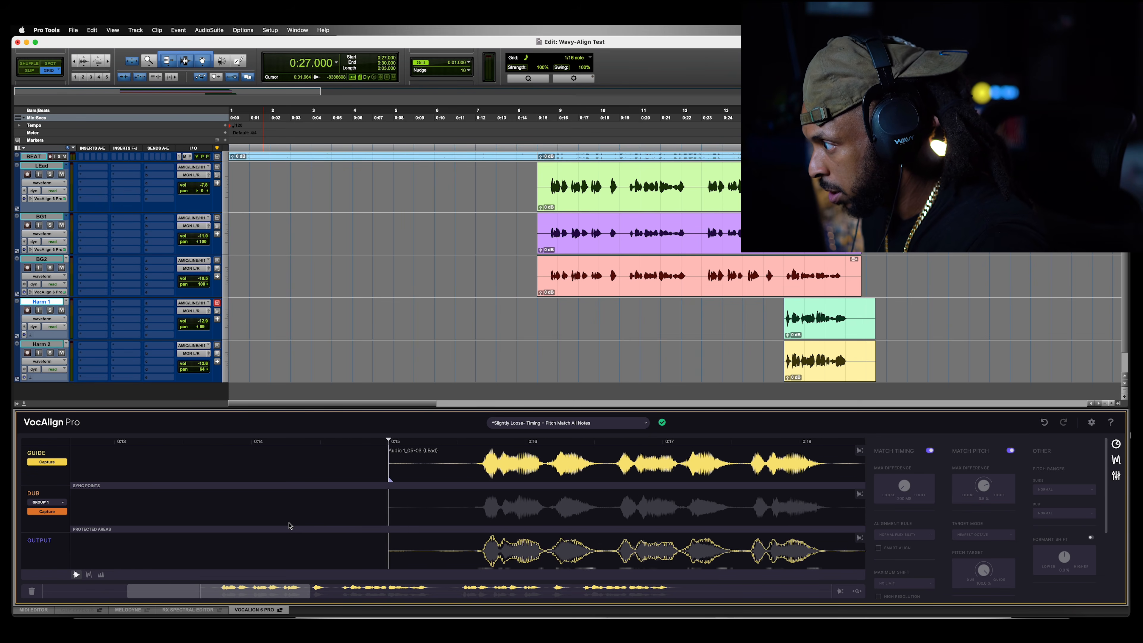
scroll(290, 527, "right", 6)
key("r")
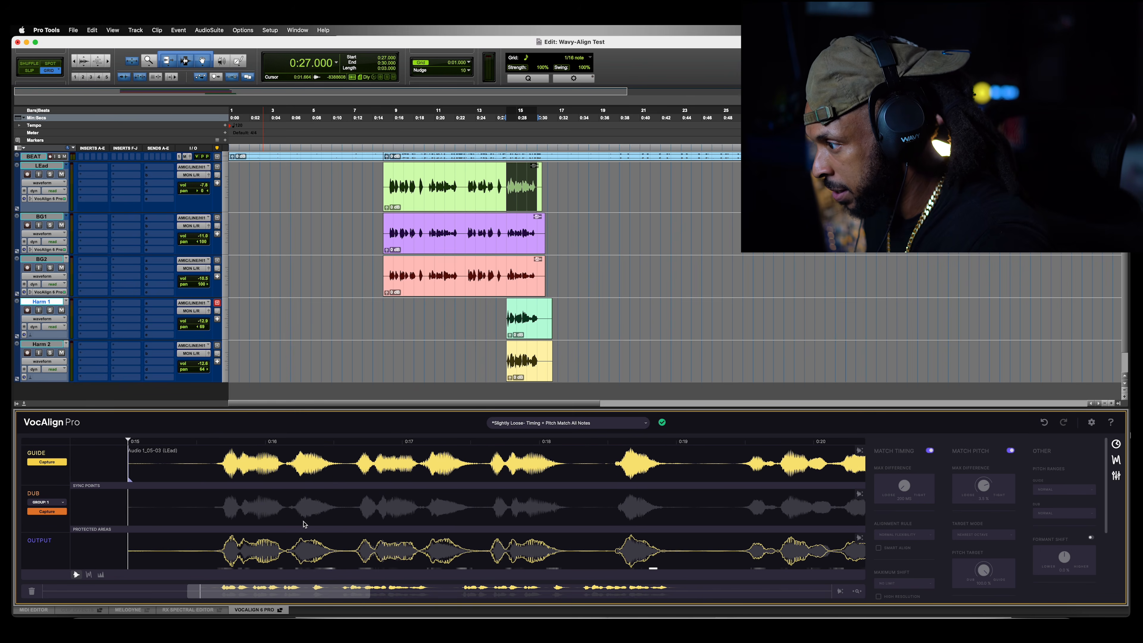
scroll(304, 523, "right", 2)
scroll(229, 591, "right", 6)
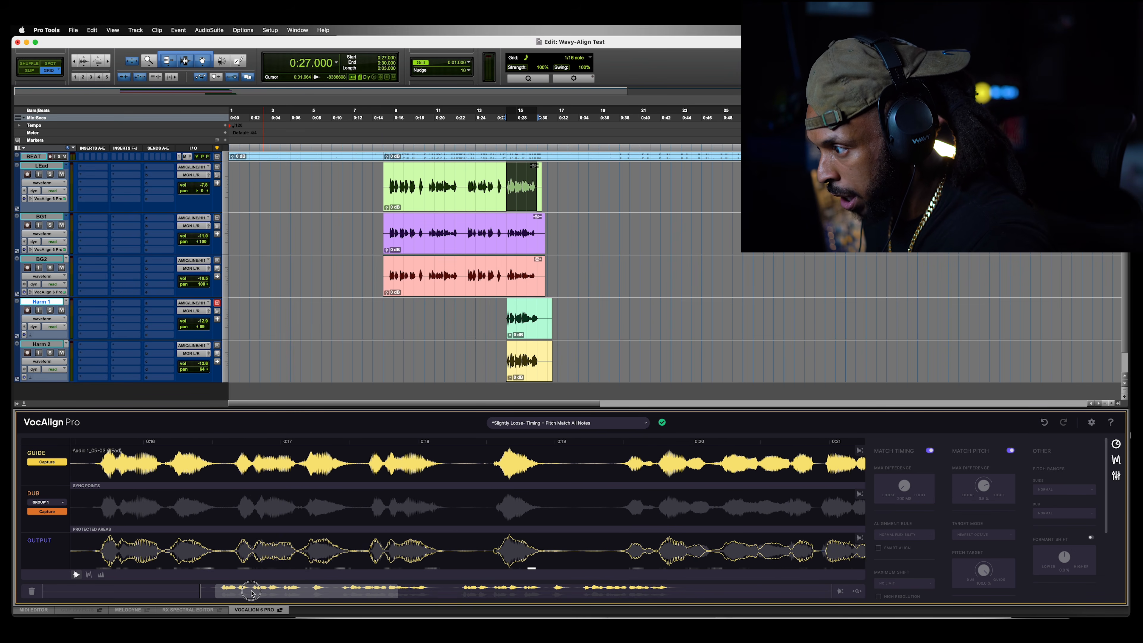
left_click_drag(251, 594, 238, 591)
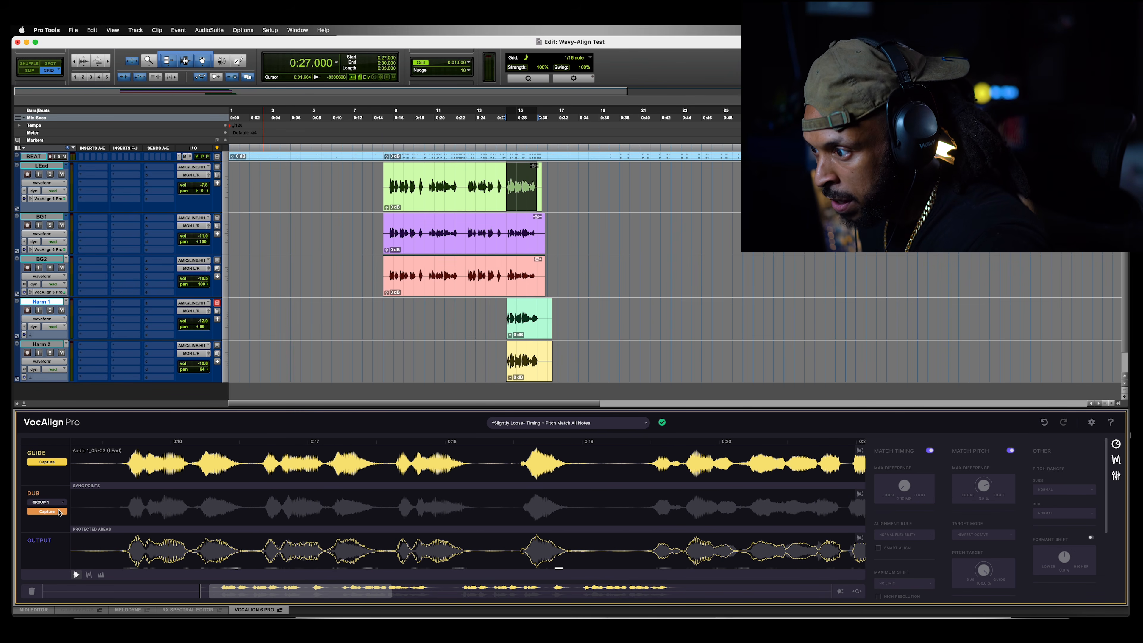
- Enable VocAlign 6 Pro on the Harm 1 and Harm 2 tracks
left_click(45, 344, "shift")
left_click(48, 377)
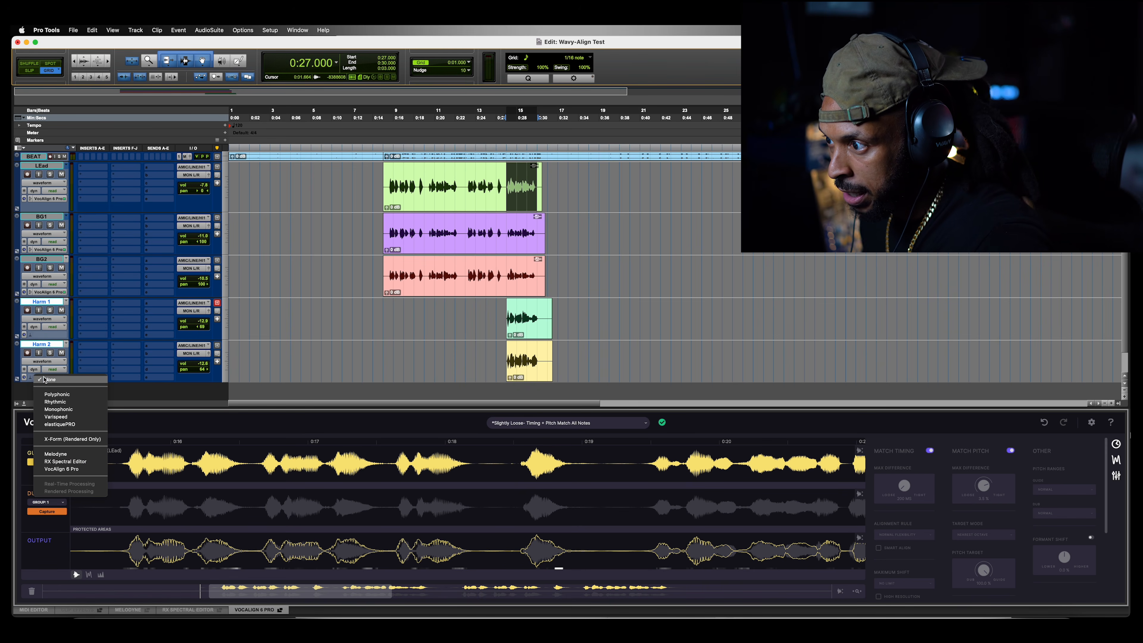
left_click(87, 469)
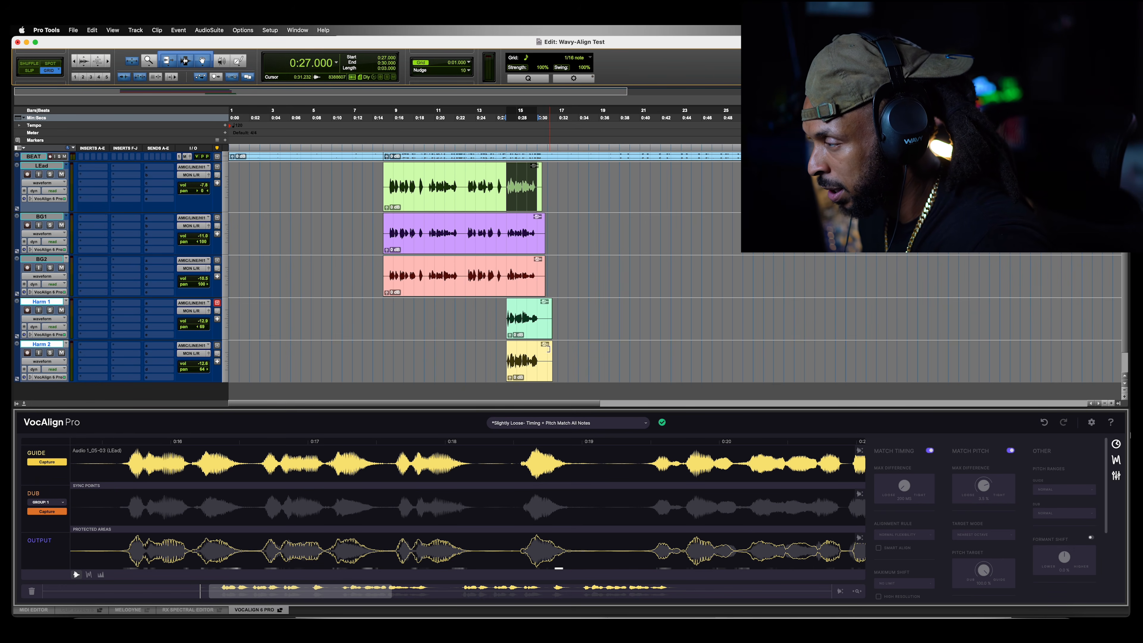
- Capture the Harm 1 and Harm 2 clips as VocAlign dubs in a new group
left_click(536, 334)
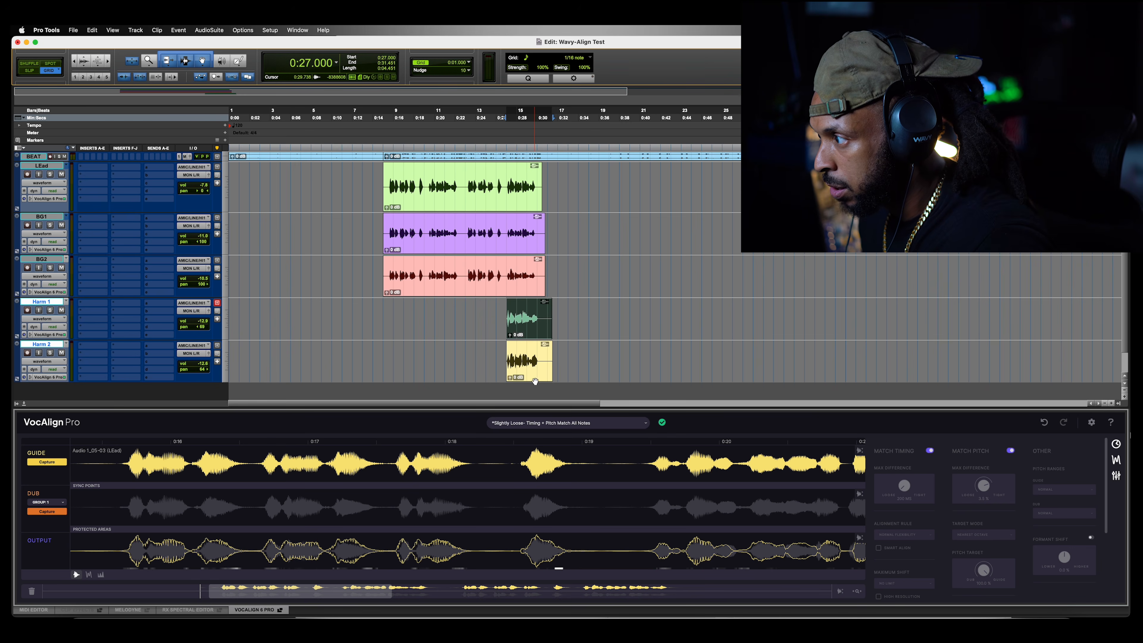
left_click(530, 379, "shift")
left_click(47, 503)
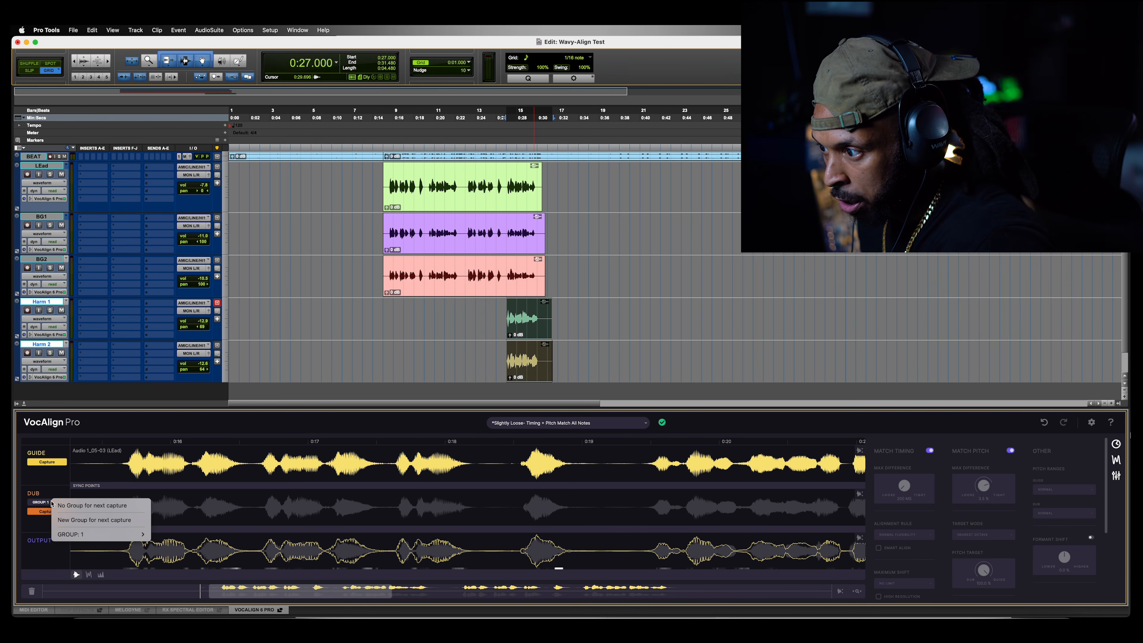
left_click(78, 521)
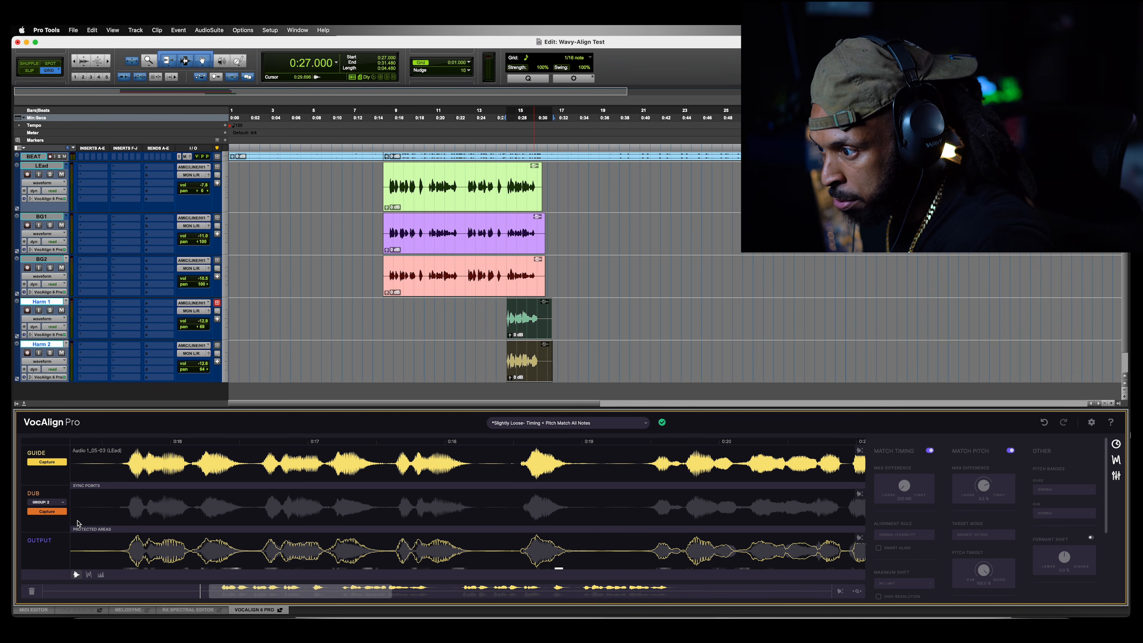
left_click(48, 512)
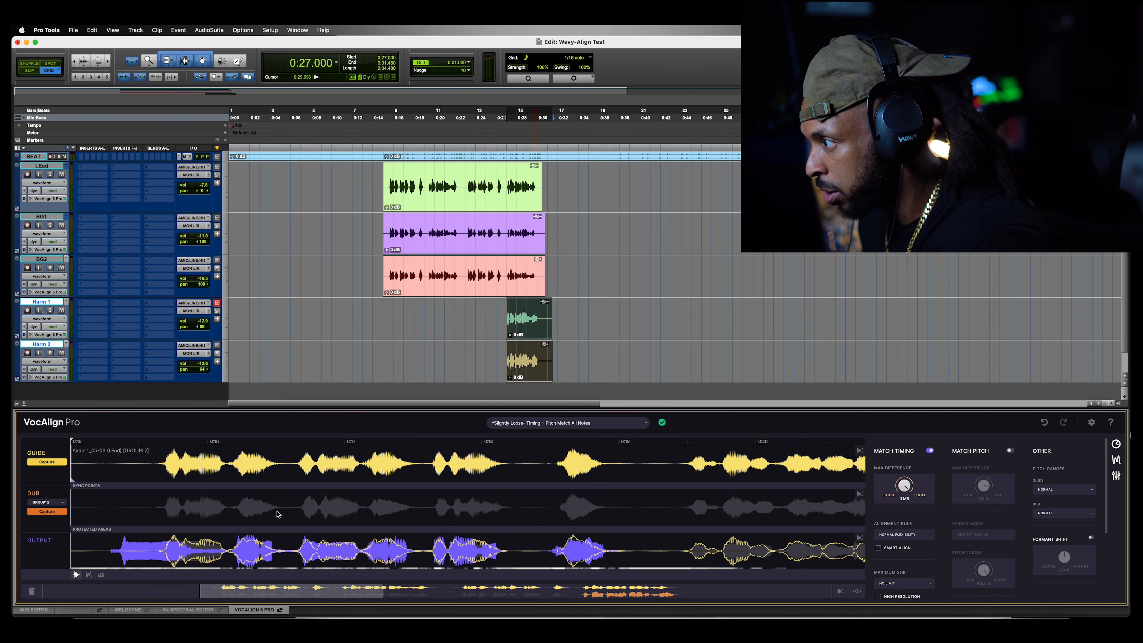
- Apply the preset Slightly Loose- Timing + Pitch Match Unison+ Tune Harmony to the harmony group
left_click(554, 426)
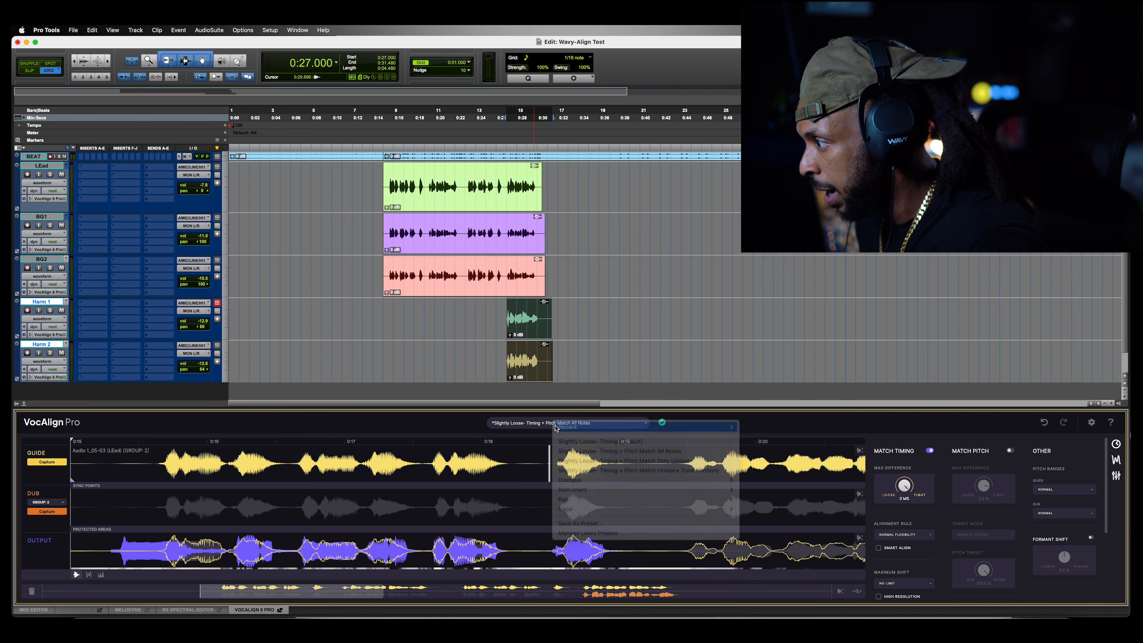
left_click(555, 425)
left_click(556, 426)
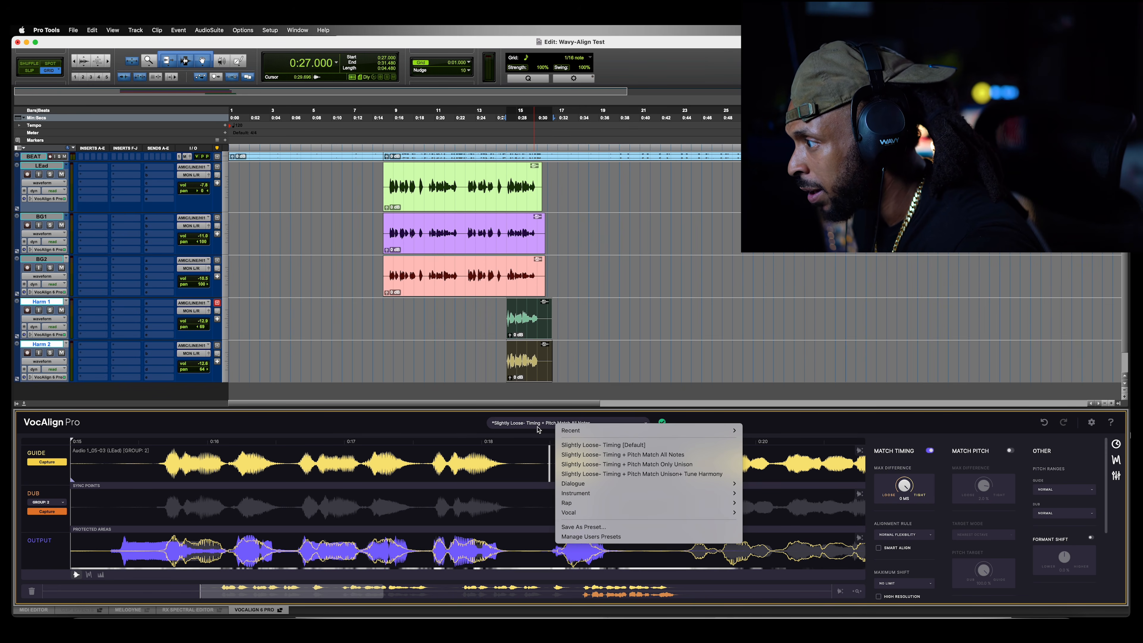
mouse_move(638, 485)
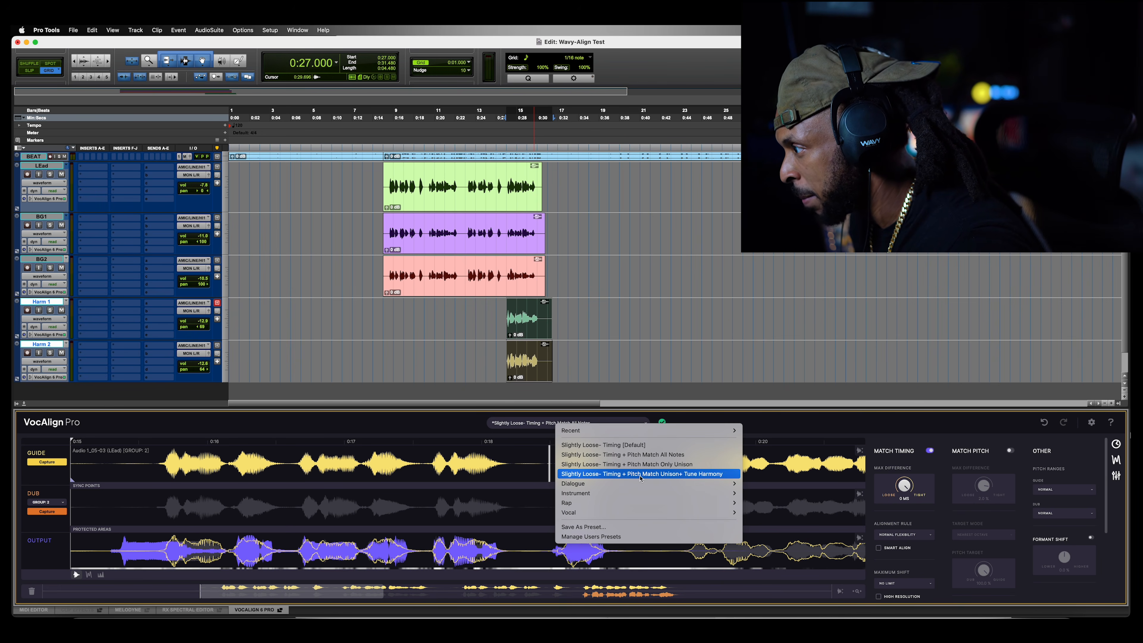
left_click(678, 474)
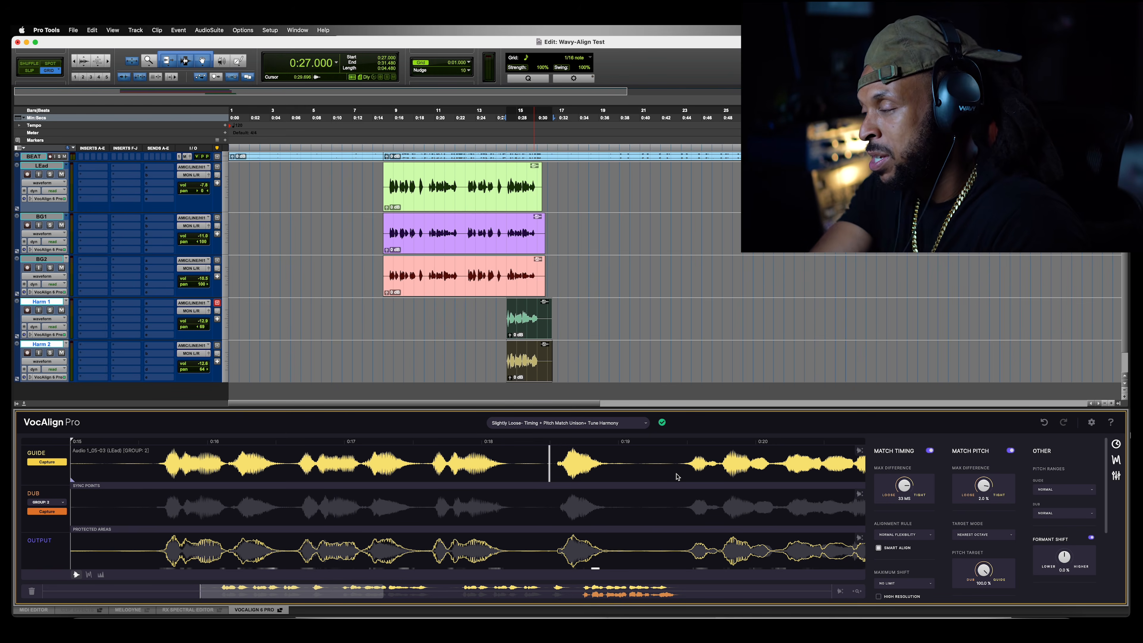
- Play the aligned harmonies from 0:27 several times to check their timing and tuning
key("space")
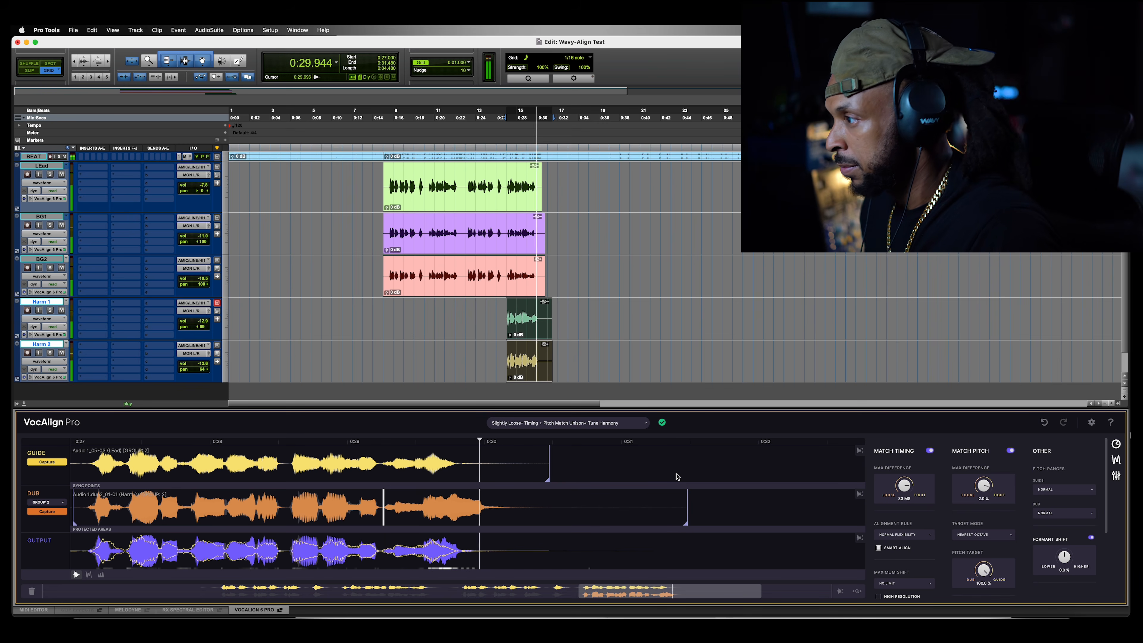
key("space")
key("space")
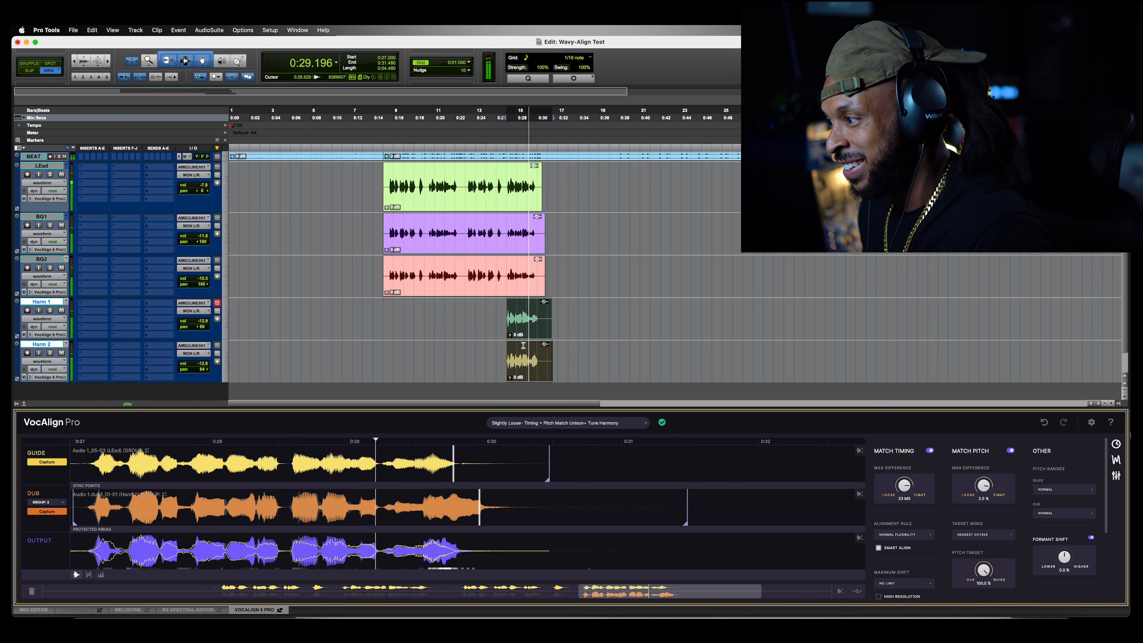
key("space")
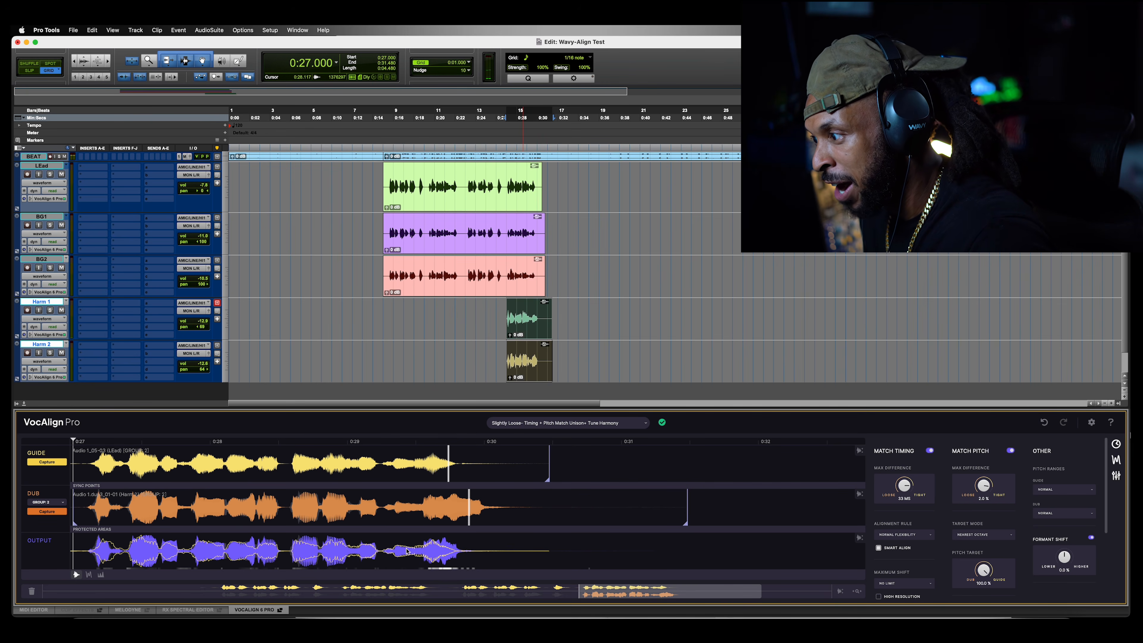
key("space")
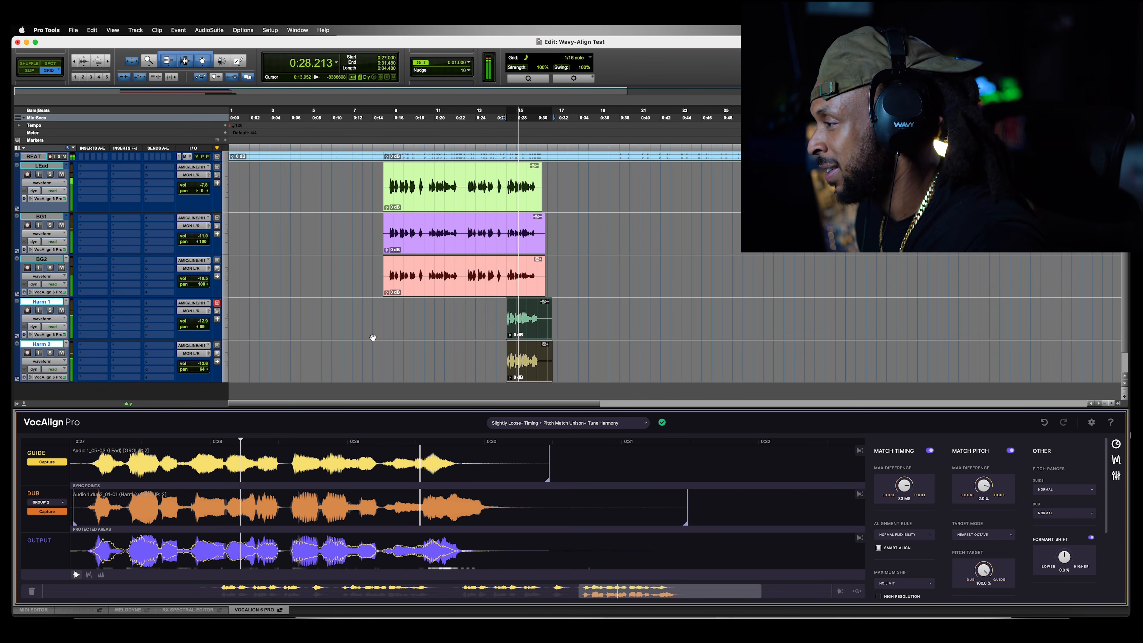
key("space")
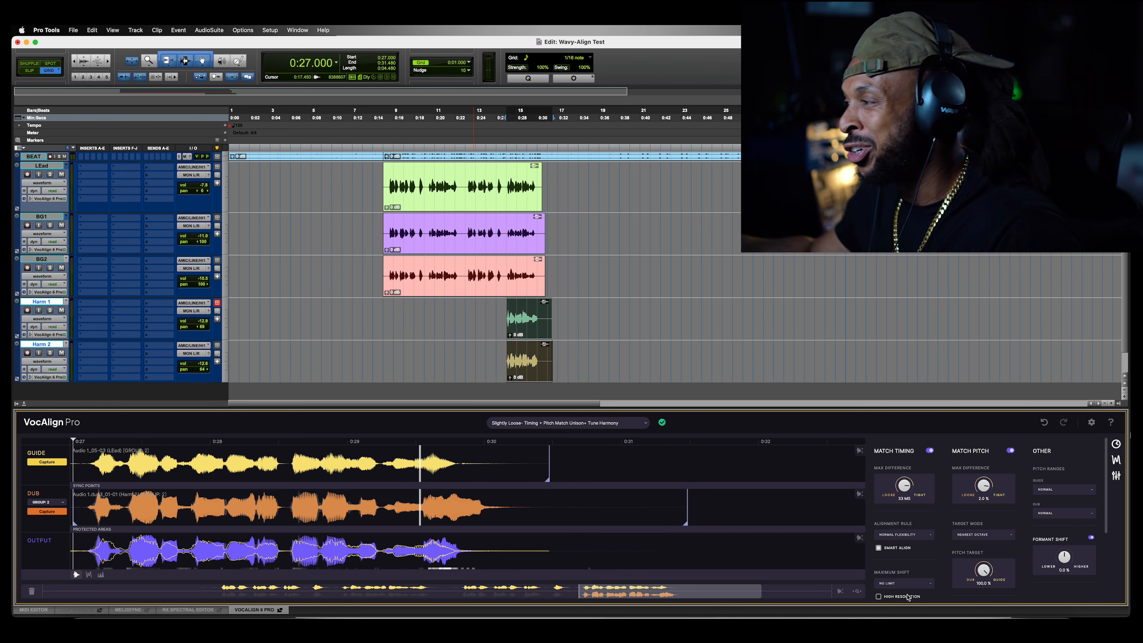
- Play the session from 0:15 through the harmony section to hear all the aligned vocals together
left_click(386, 311)
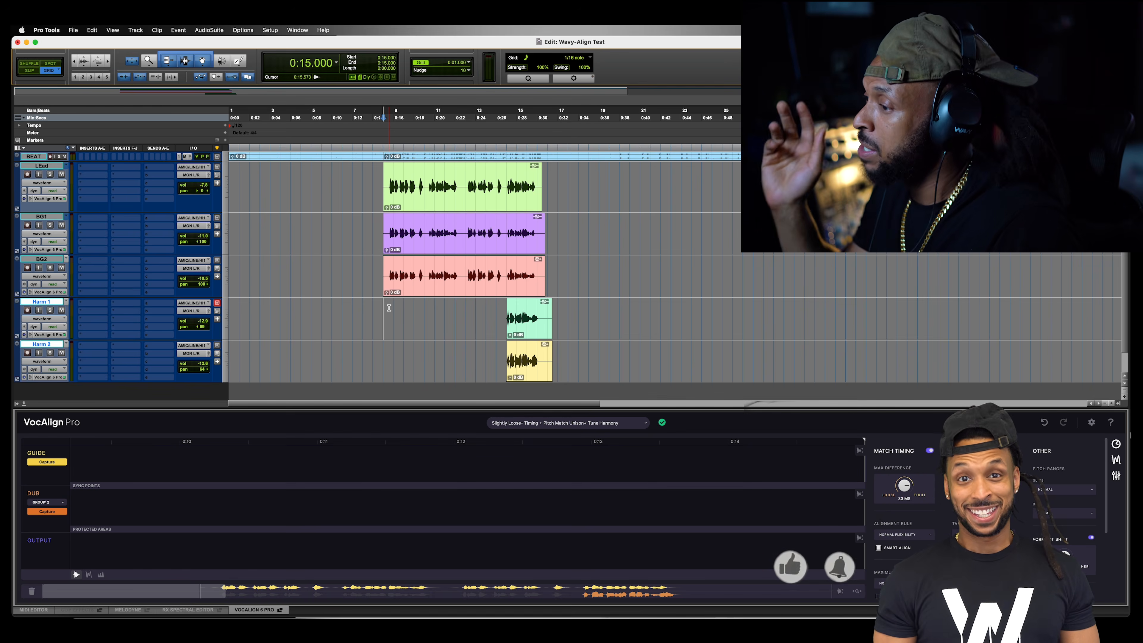
key("space")
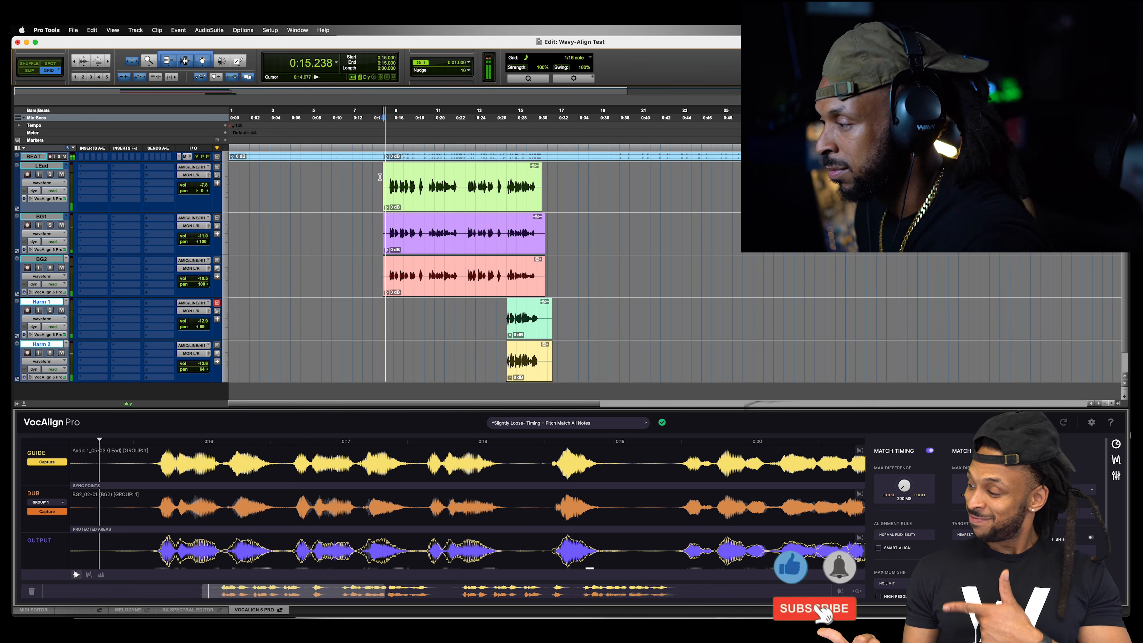
key("r")
key("t")
key("t")
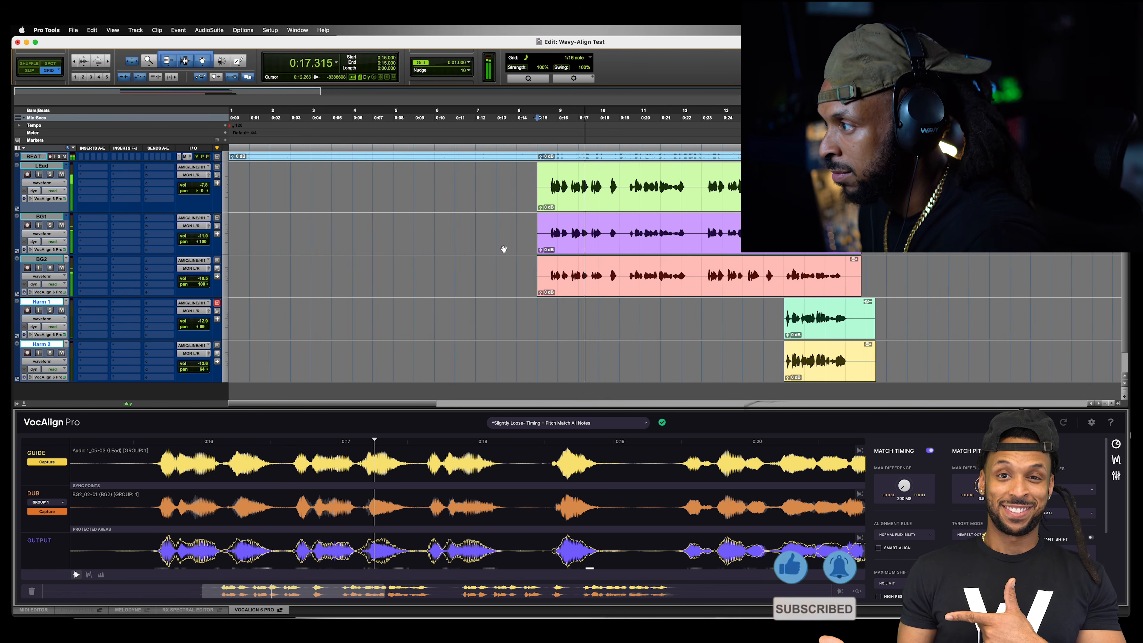
scroll(511, 255, "right", 2)
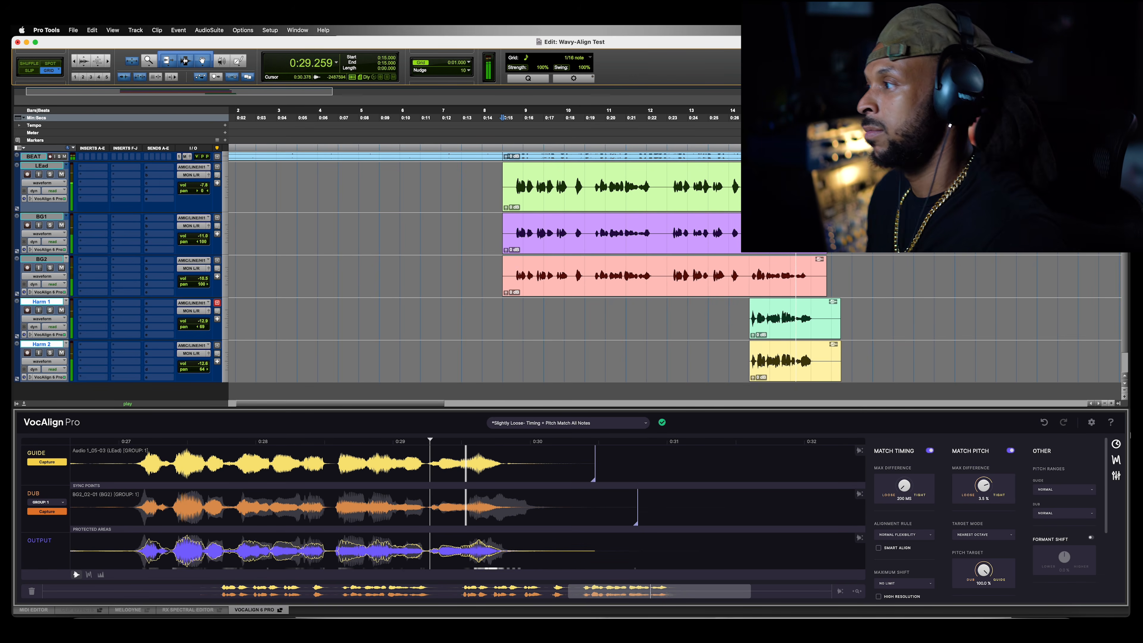
key("space")
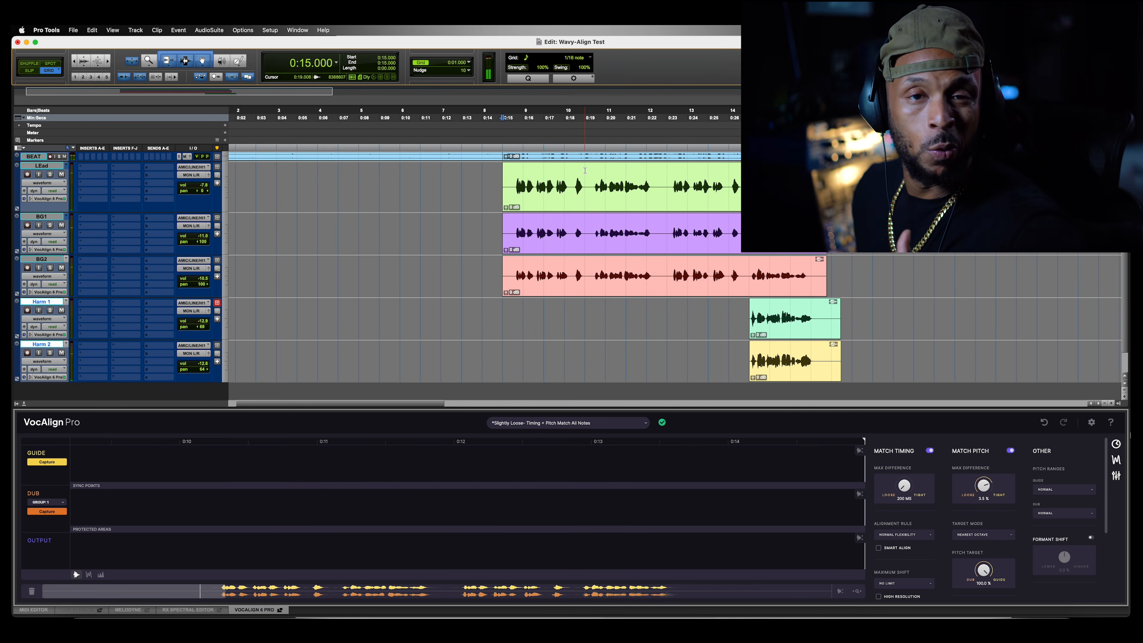
- Render the VocAlign 6 Pro processing on the BG1 clip
right_click(676, 239)
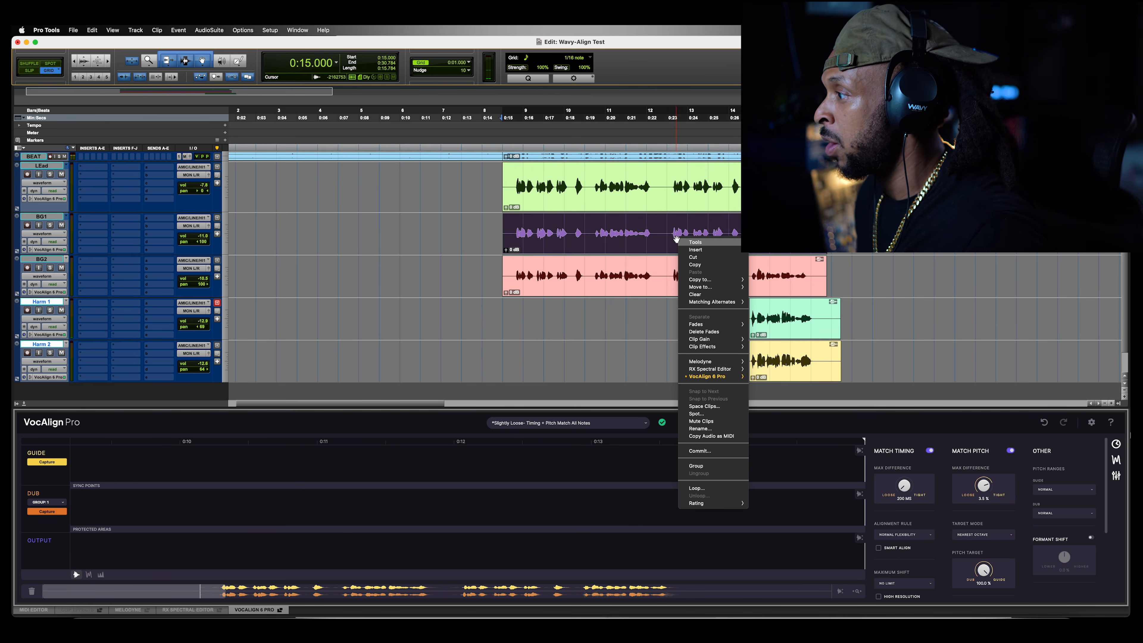
mouse_move(713, 381)
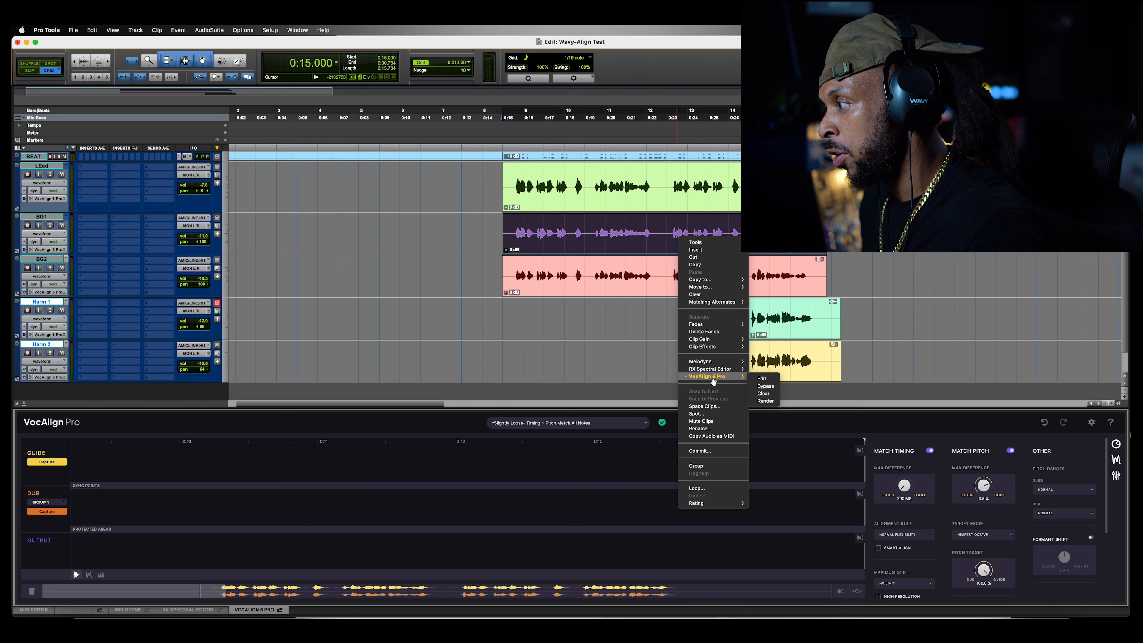
left_click(764, 402)
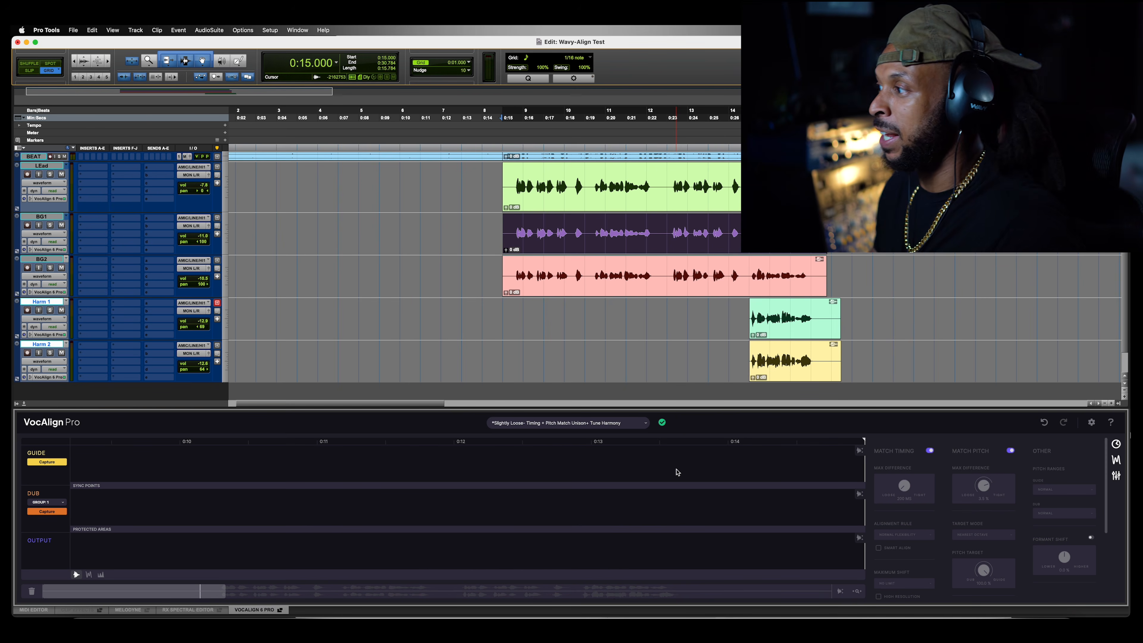